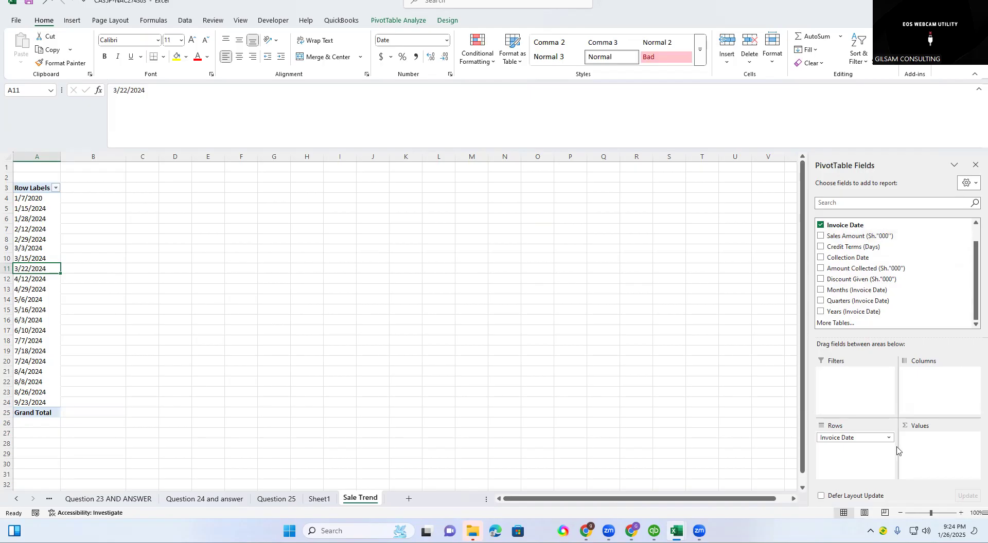
Add the Sales Amount (Sh."000") field to the pivot table's values, summed by Invoice Date.
drag(822, 237, 938, 449)
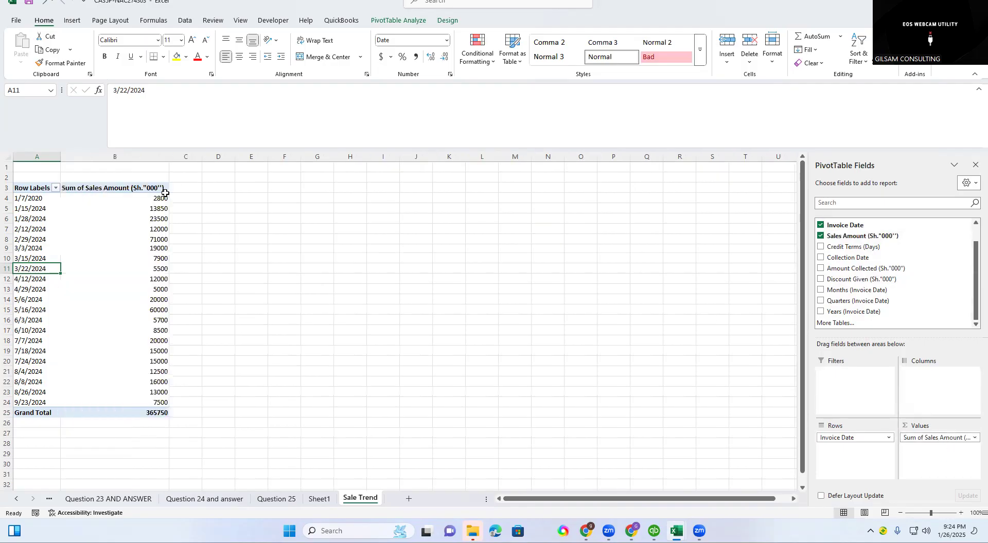
click(212, 236)
drag(22, 209, 151, 262)
click(282, 248)
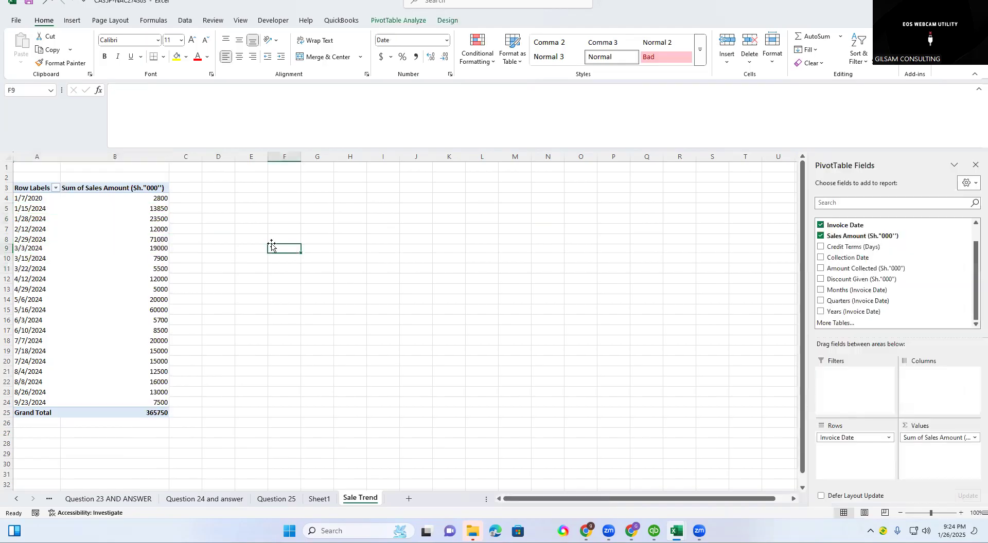
click(119, 244)
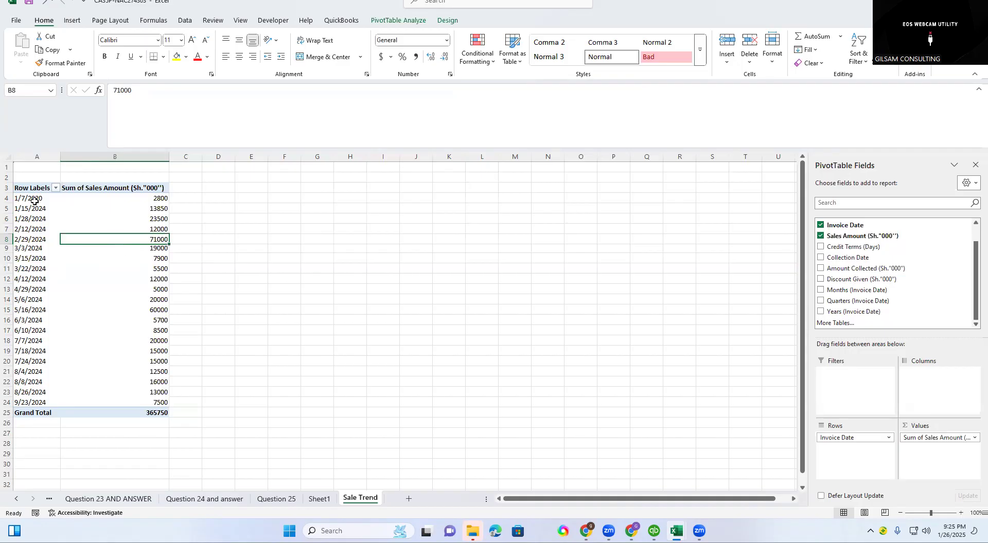
click(188, 187)
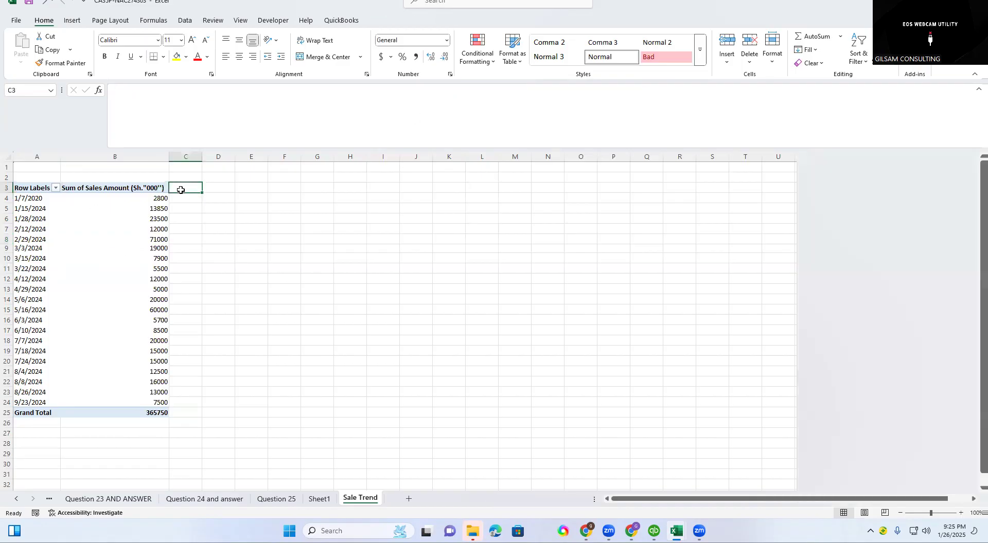
click(152, 240)
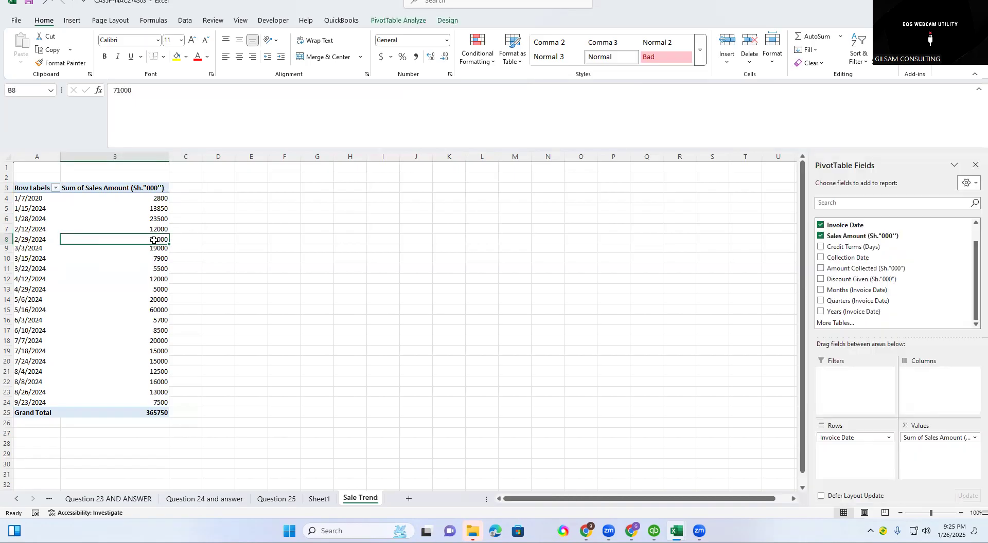
click(184, 186)
click(136, 230)
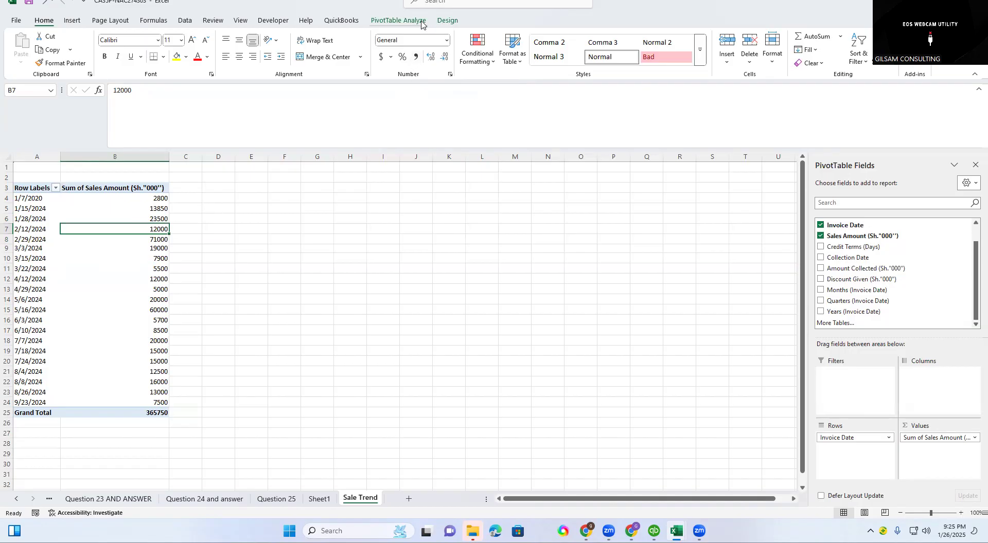
click(403, 21)
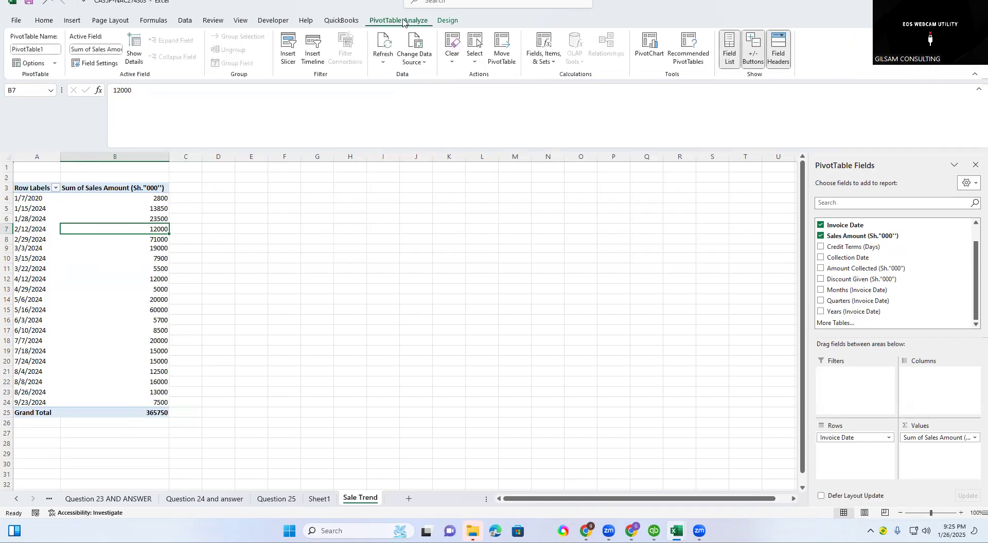
click(648, 52)
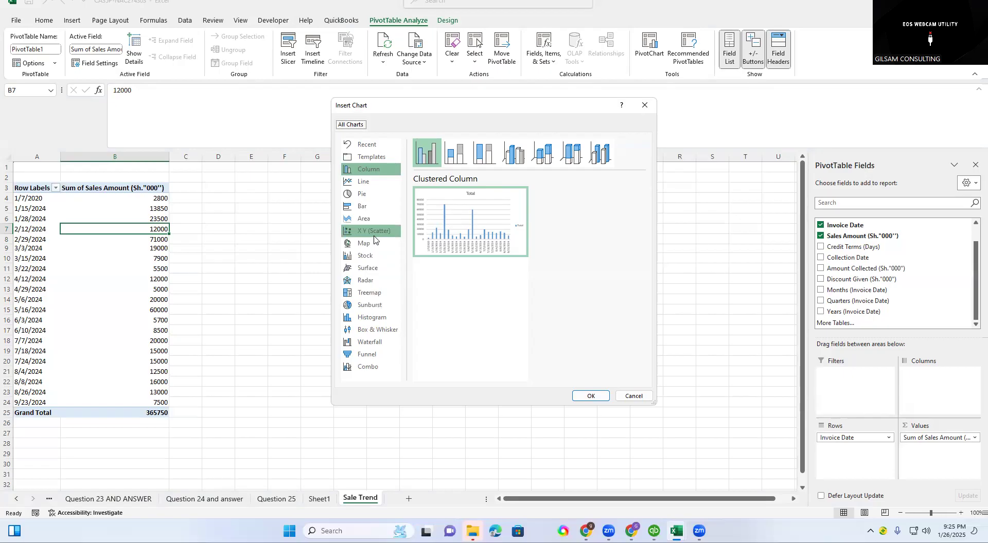
click(366, 194)
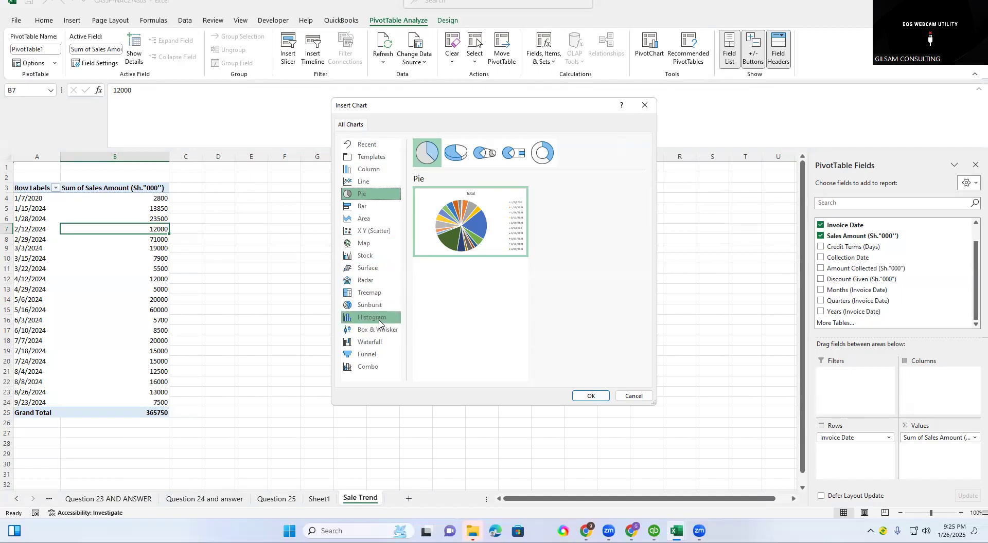
click(374, 368)
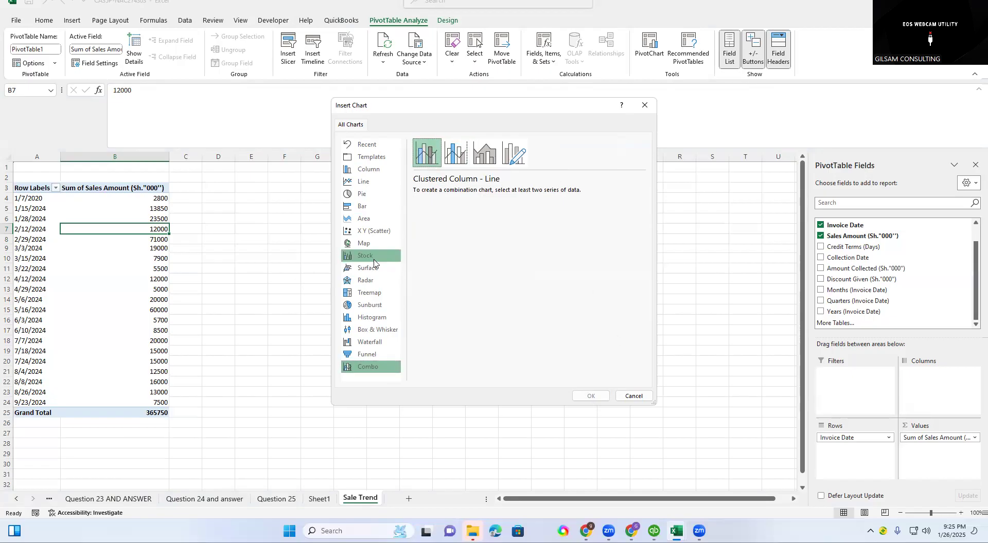
click(645, 105)
Start a PivotChart from the pivot table data in A4:B24 and compare the combo, line and column chart types.
click(218, 229)
drag(31, 199, 146, 402)
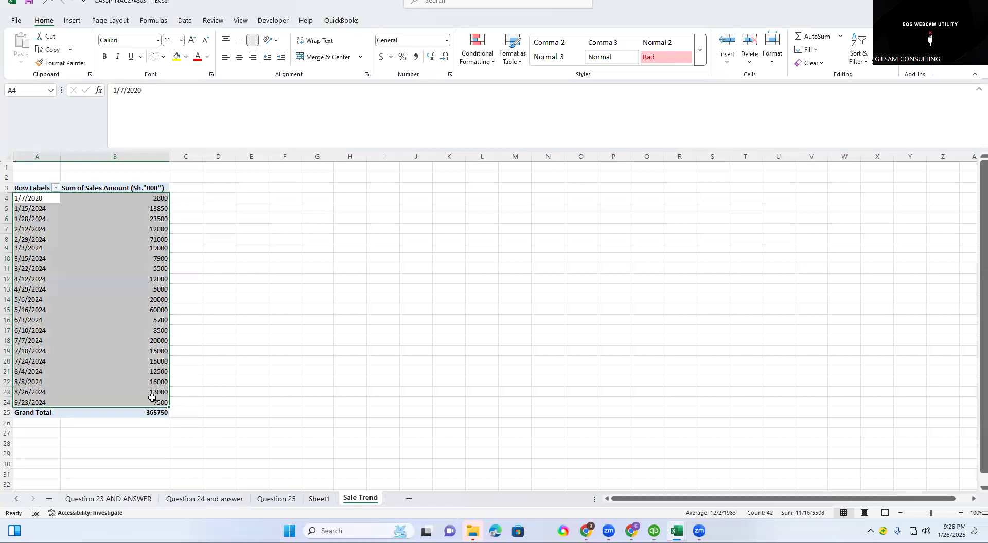
click(648, 52)
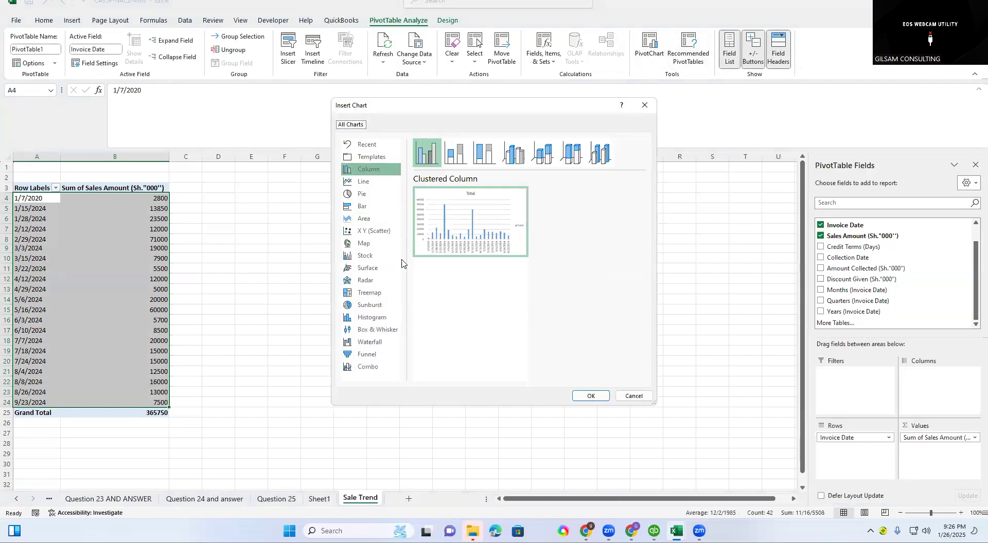
click(365, 367)
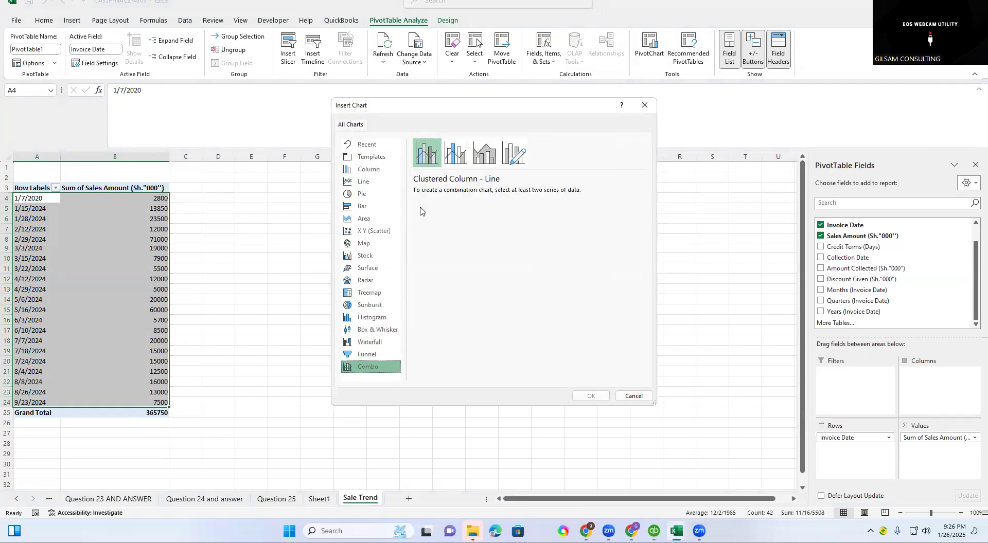
click(451, 157)
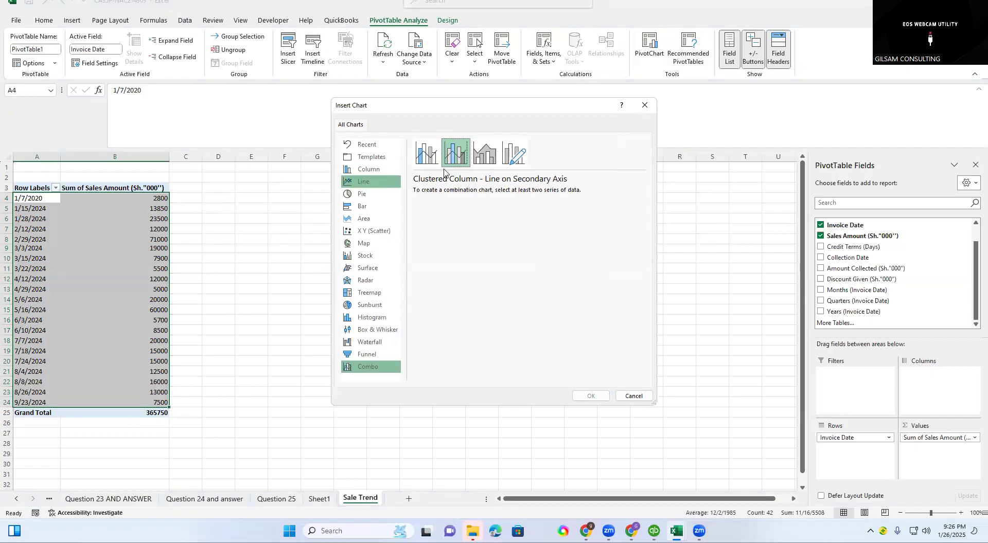
click(363, 183)
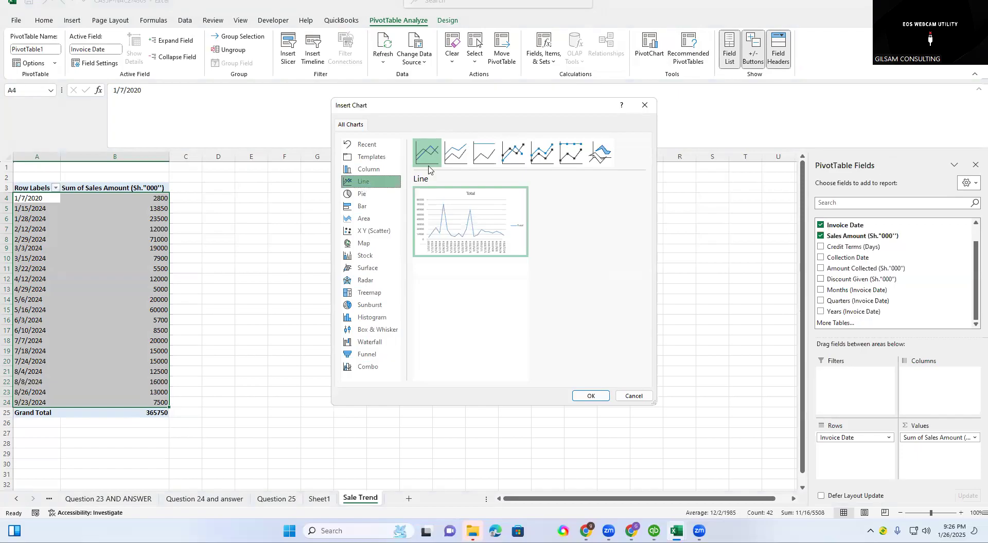
click(460, 157)
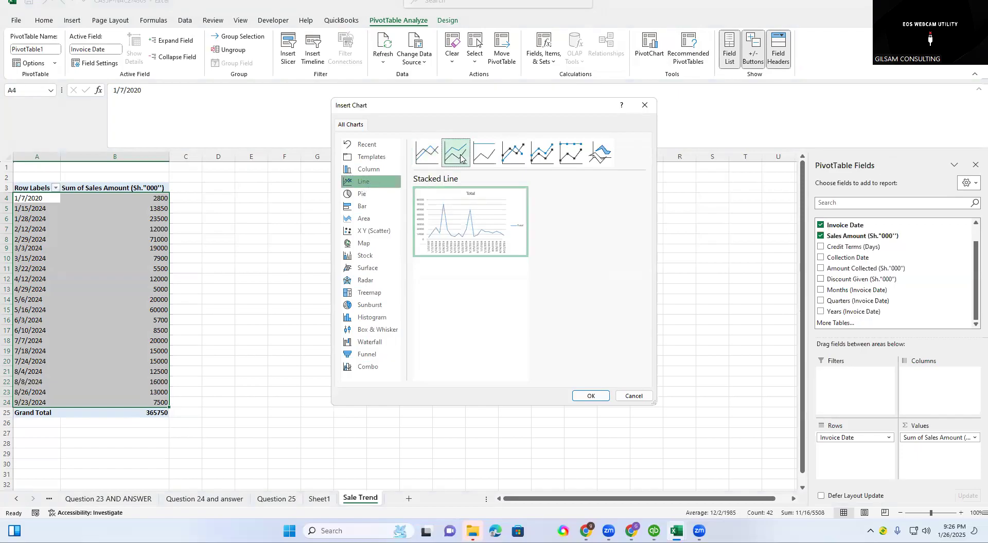
click(513, 154)
click(540, 157)
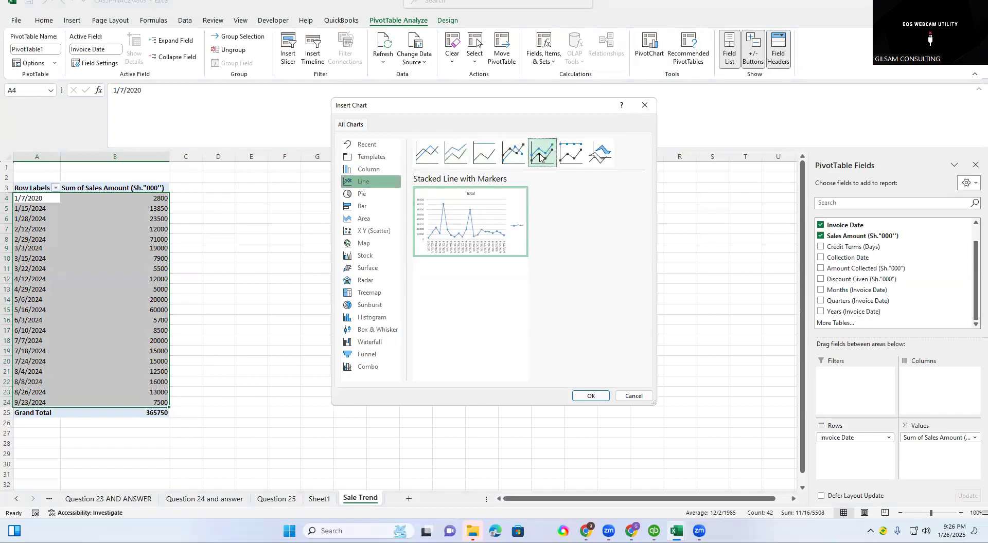
click(570, 155)
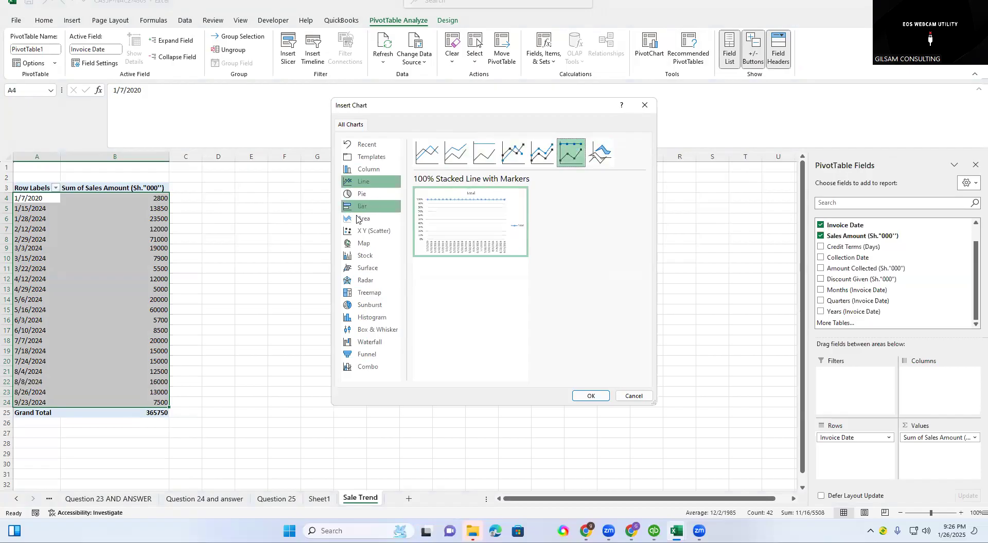
click(362, 168)
mouse_move(446, 198)
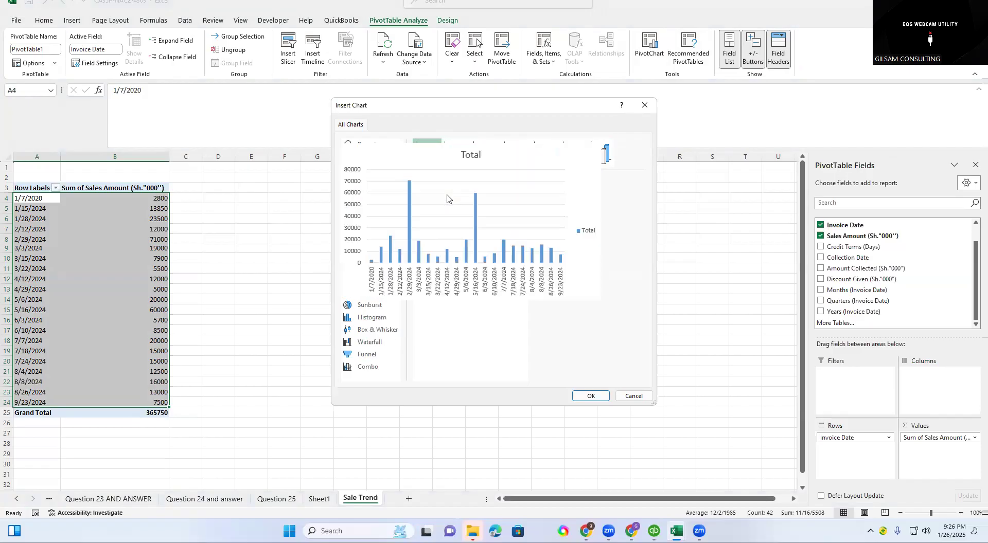
Insert a Stacked Line PivotChart of the sales amounts by invoice date.
click(363, 181)
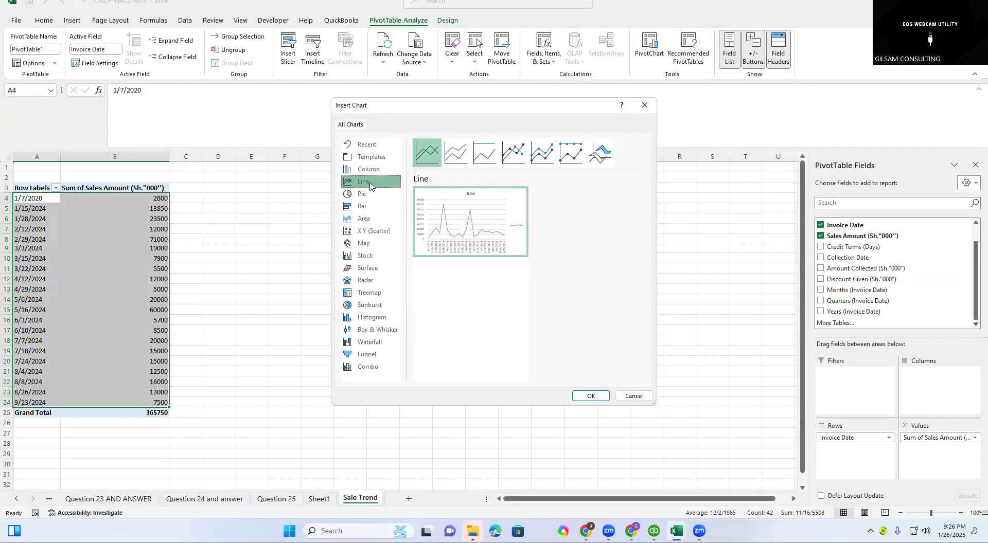
click(449, 158)
click(590, 397)
Move the line chart up beside the pivot table and enlarge it to about 3.96" high and 6.3" wide.
drag(433, 263, 411, 196)
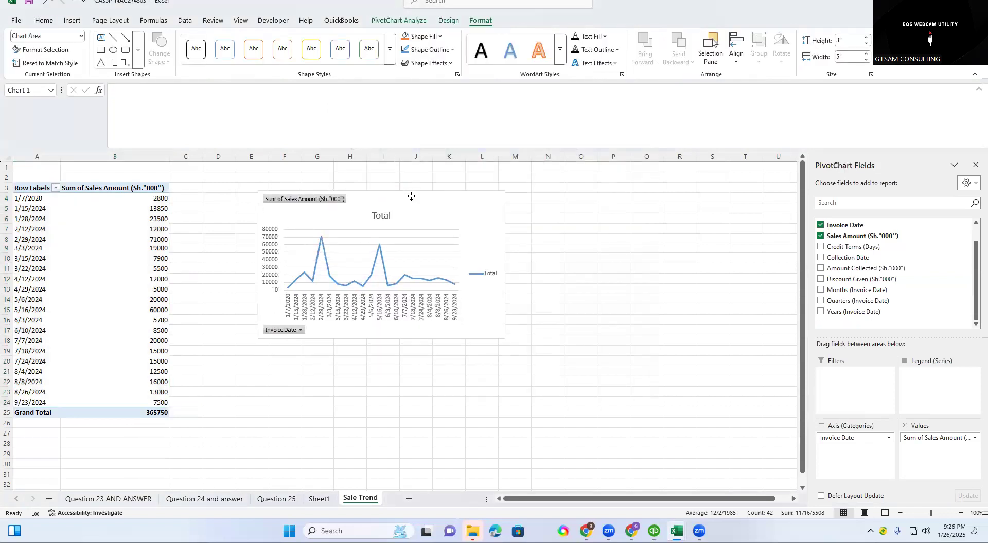
drag(507, 257, 532, 254)
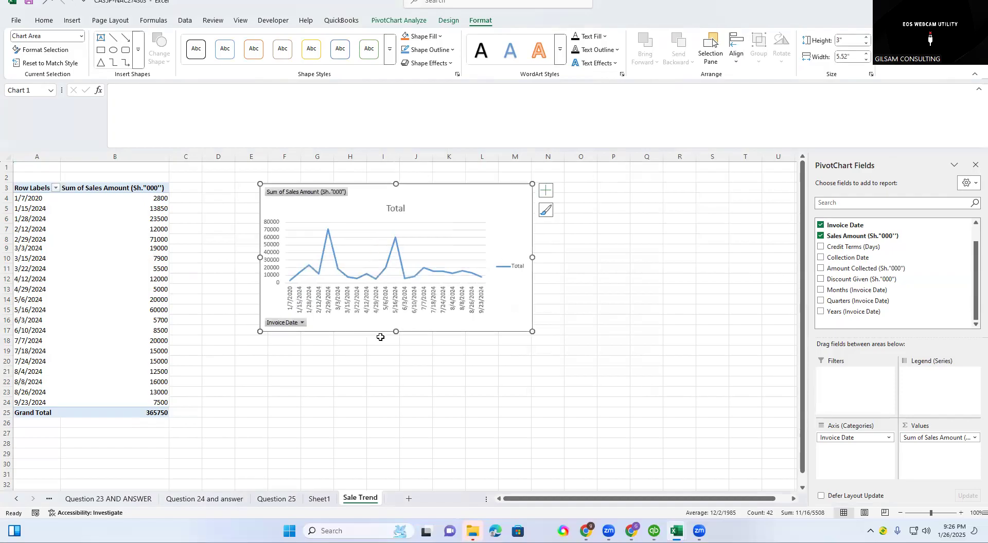
drag(395, 332, 385, 379)
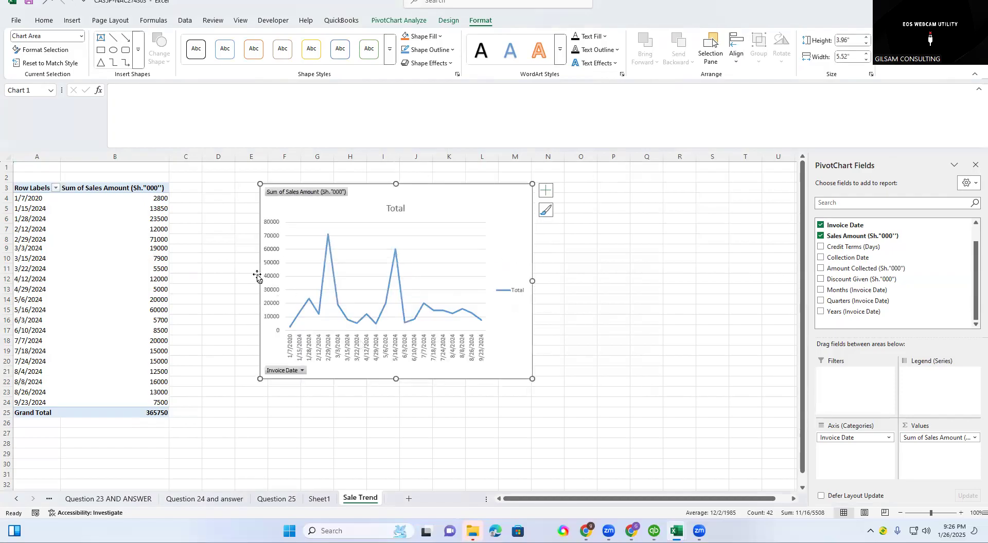
click(257, 279)
click(328, 265)
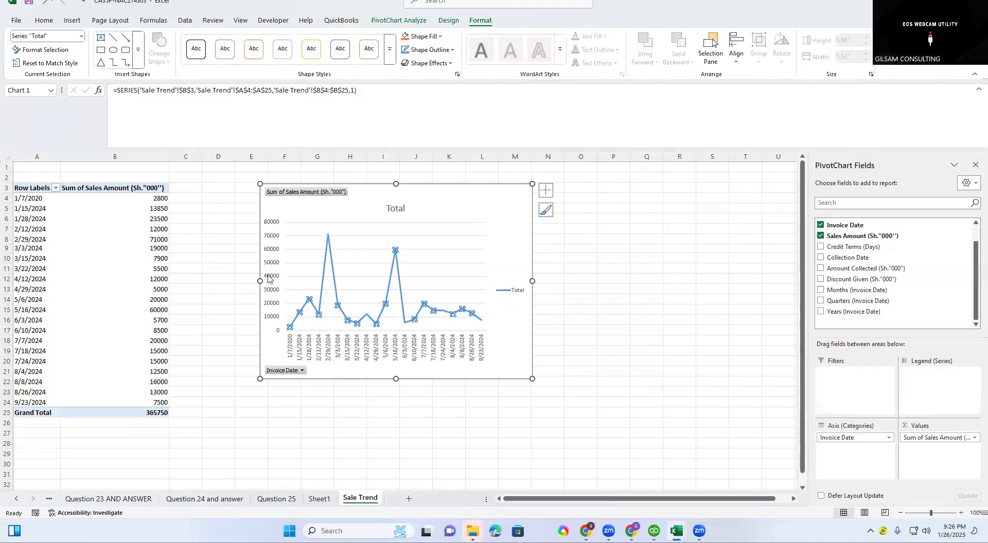
drag(260, 281, 219, 281)
Replace the chart title with SALES.
click(385, 205)
key(BackSpace)
key(BackSpace)
key(BackSpace)
key(BackSpace)
key(BackSpace)
text(SALES)
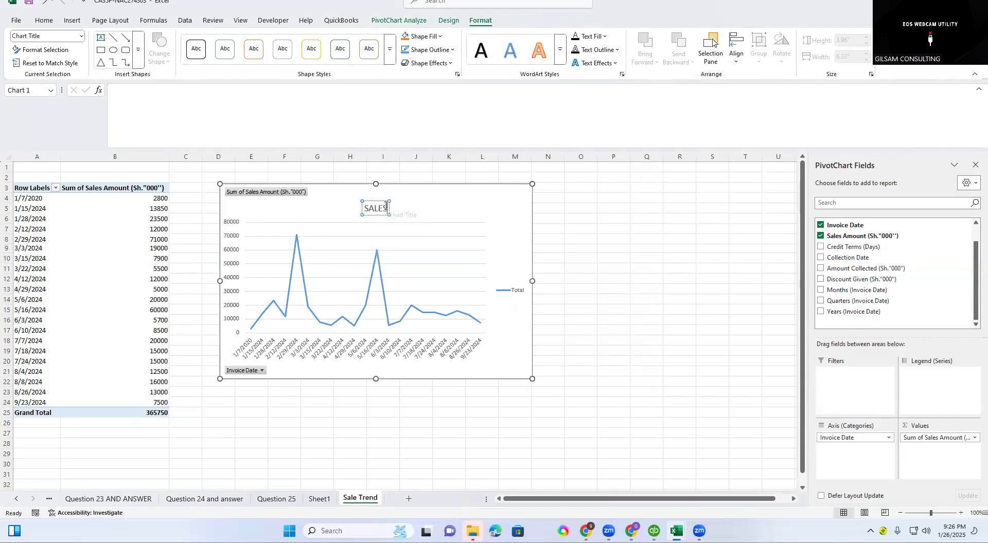
click(547, 209)
Widen the SALES chart to the end of column N and deselect it.
drag(532, 281, 557, 281)
click(613, 279)
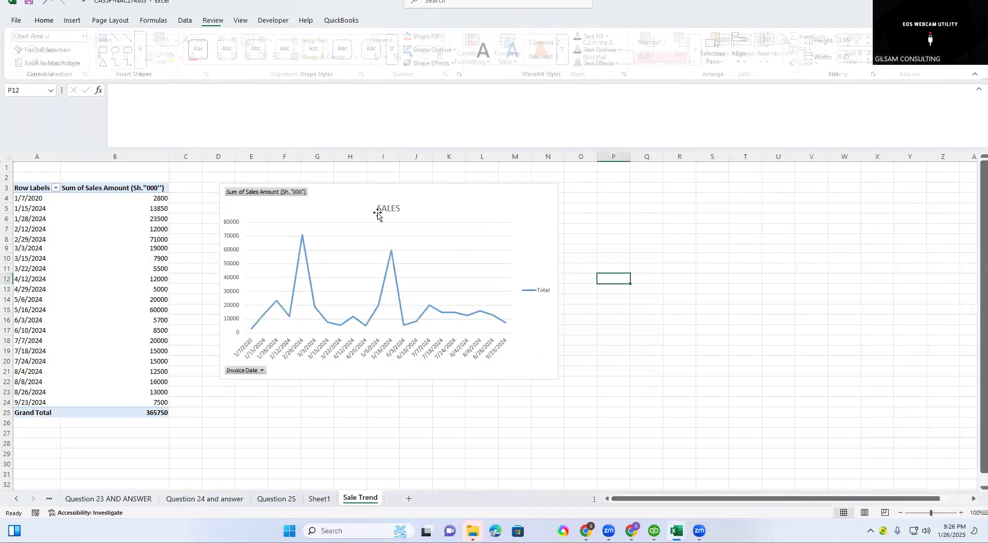
click(344, 394)
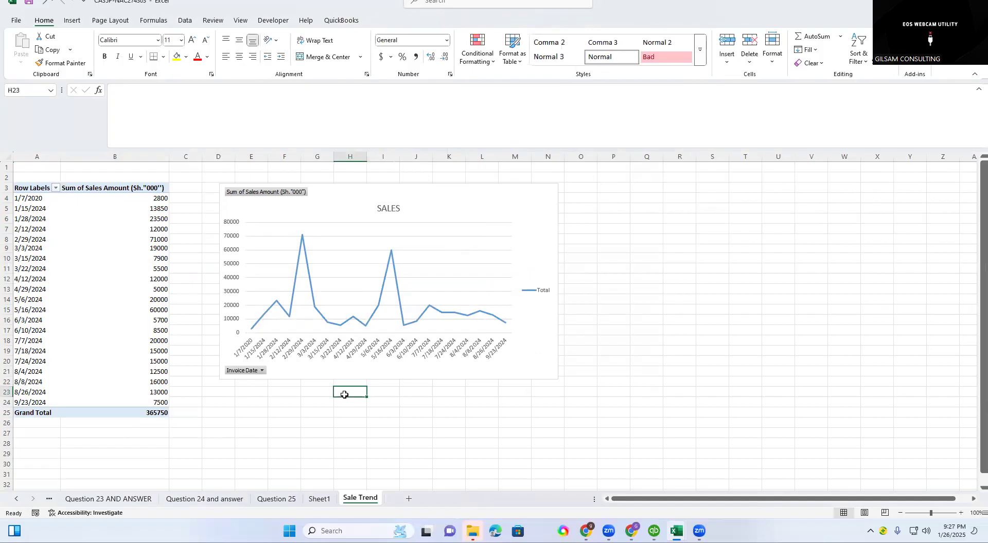
Review requirement (c) on the Question 25 sheet about the proportion of discounts to sales, and examine the Discount Given column.
click(277, 498)
scroll(270, 345, down, 10)
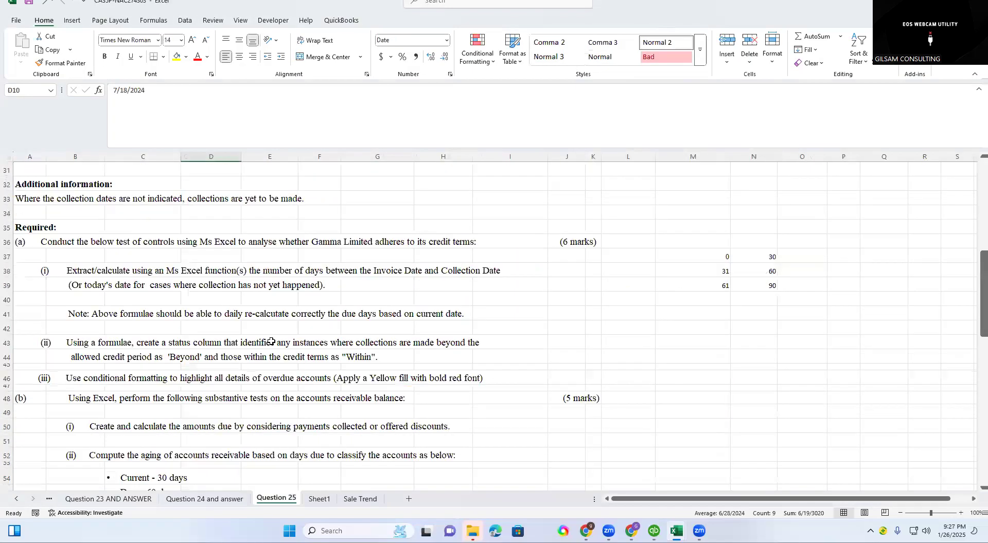
scroll(271, 342, down, 1)
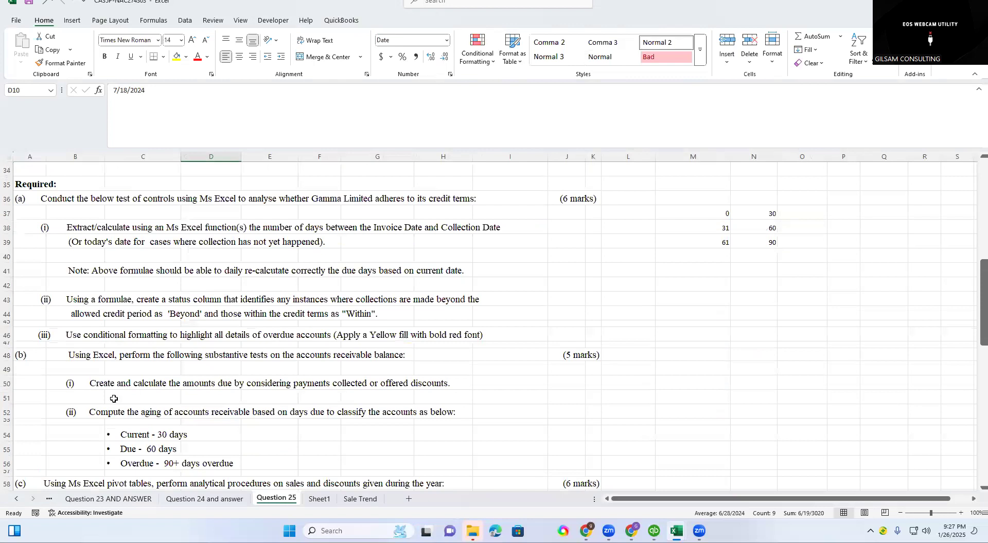
scroll(139, 355, down, 3)
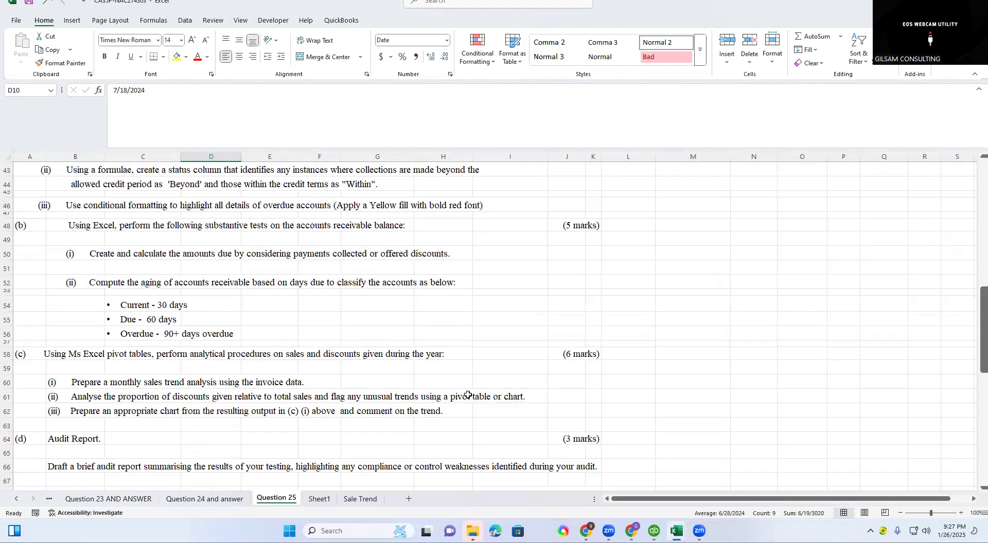
click(152, 396)
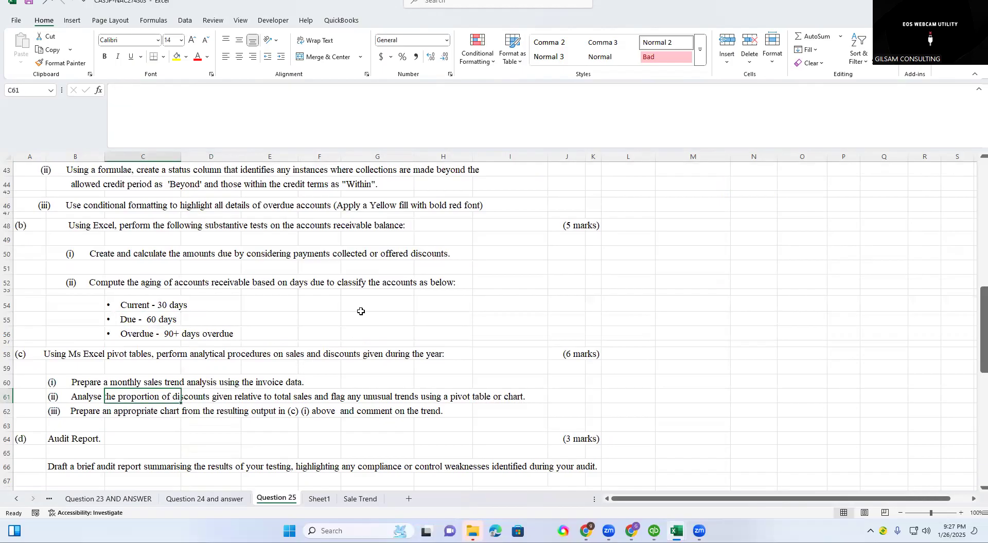
scroll(448, 309, up, 13)
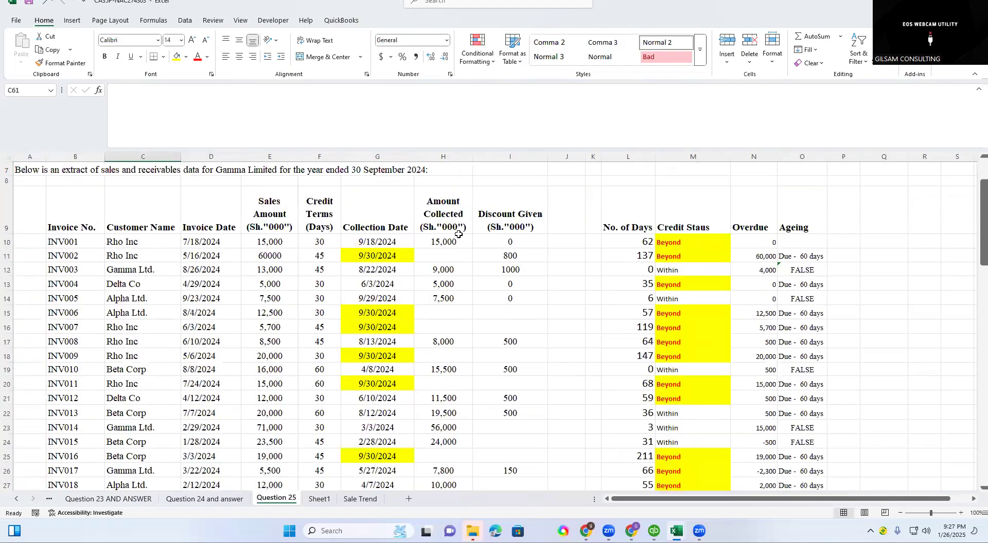
drag(510, 279, 509, 417)
scroll(509, 417, down, 1)
scroll(509, 417, down, 2)
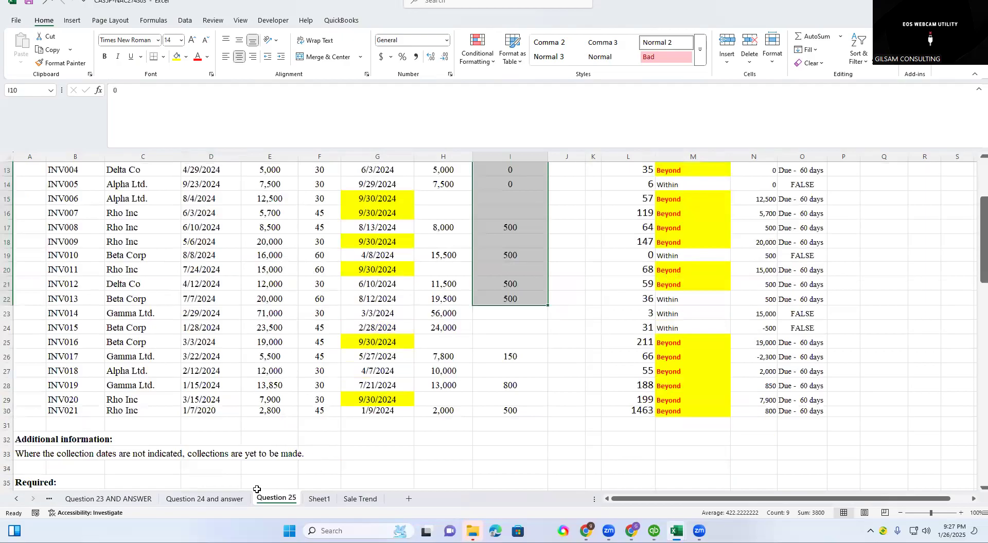
Return to the Sale Trend sheet and check the space around the SALES chart.
click(360, 498)
drag(571, 264, 597, 265)
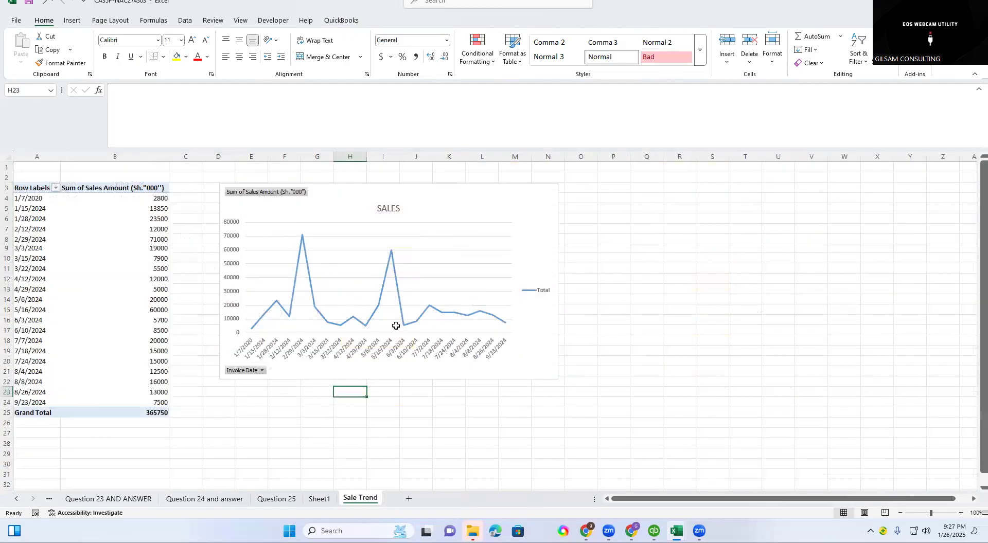
scroll(341, 358, down, 2)
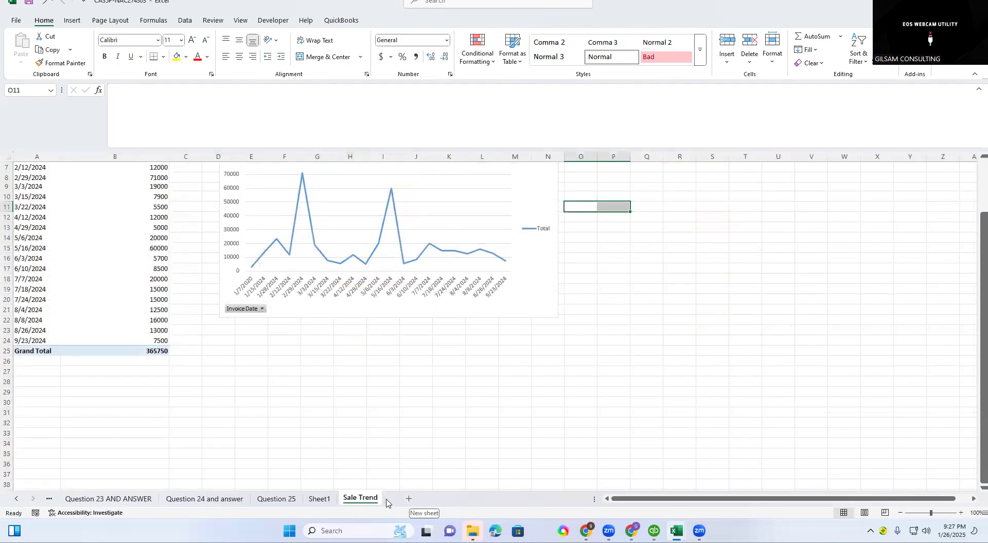
Copy the whole sales PivotTable, including its Grand Total row, and paste the duplicate below it starting at cell A30.
click(316, 371)
click(122, 236)
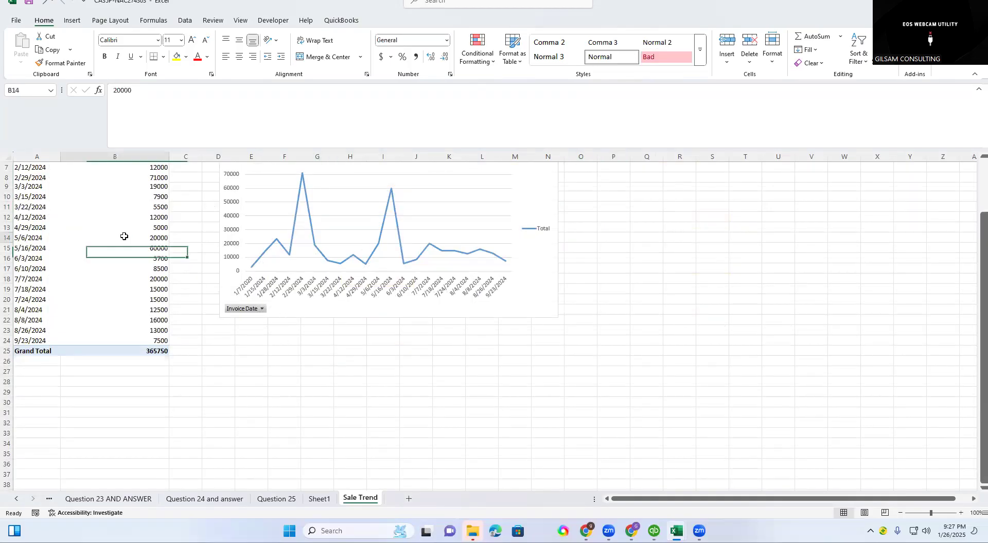
scroll(175, 316, up, 2)
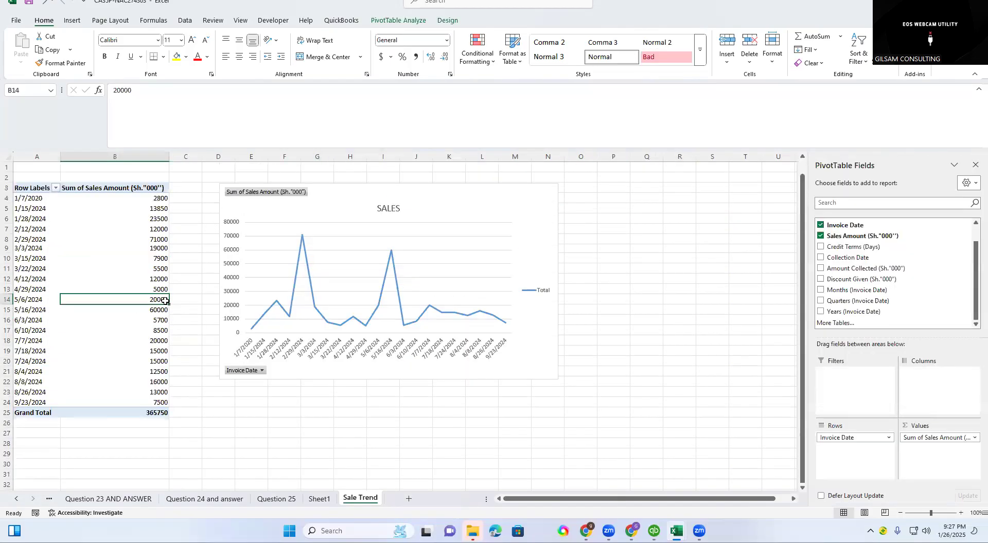
click(21, 190)
drag(95, 222, 151, 413)
key(ctrl+c)
scroll(132, 375, down, 4)
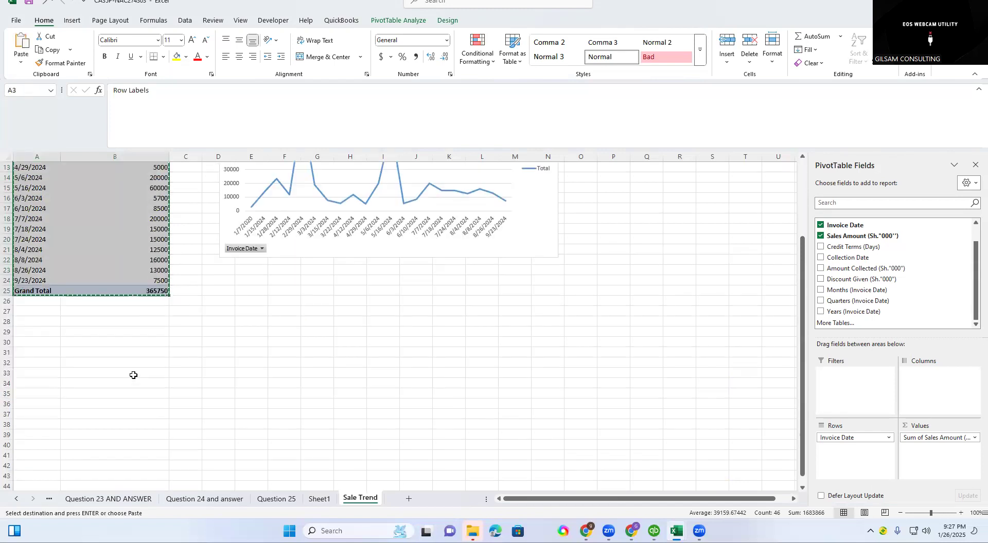
click(39, 345)
key(ctrl+v)
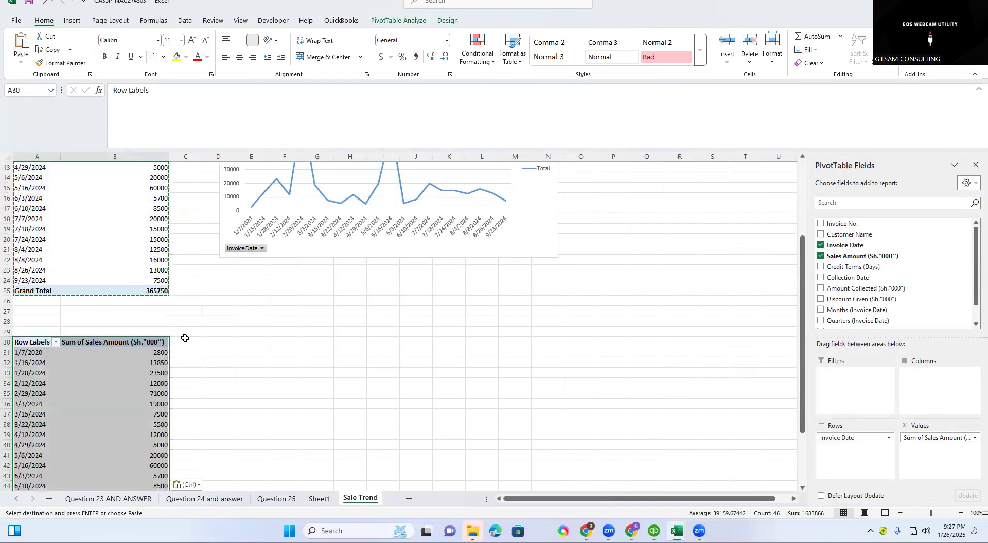
scroll(77, 331, down, 4)
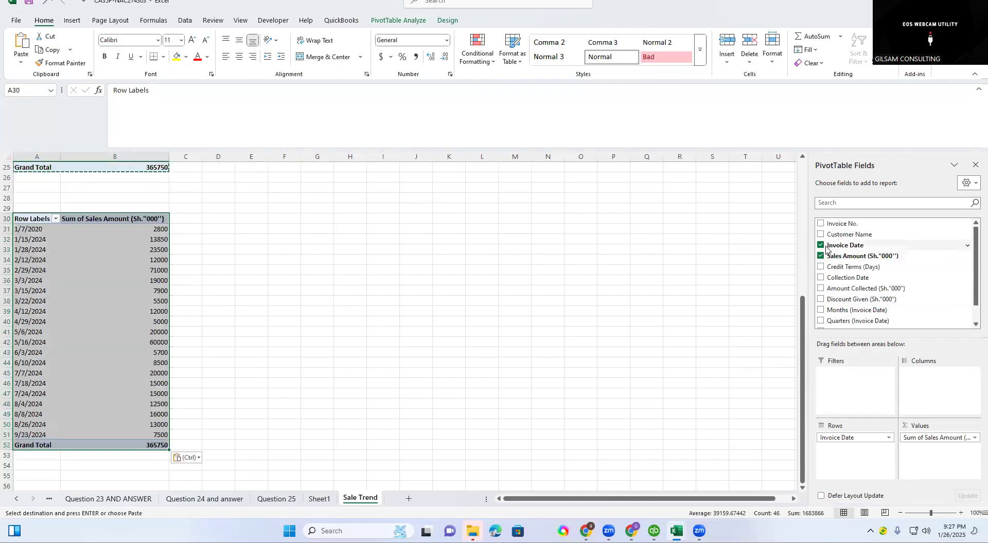
Examine the Customer Name and Discount Given columns on the Question 25 sheet, and return to the Sale Trend sheet.
click(276, 499)
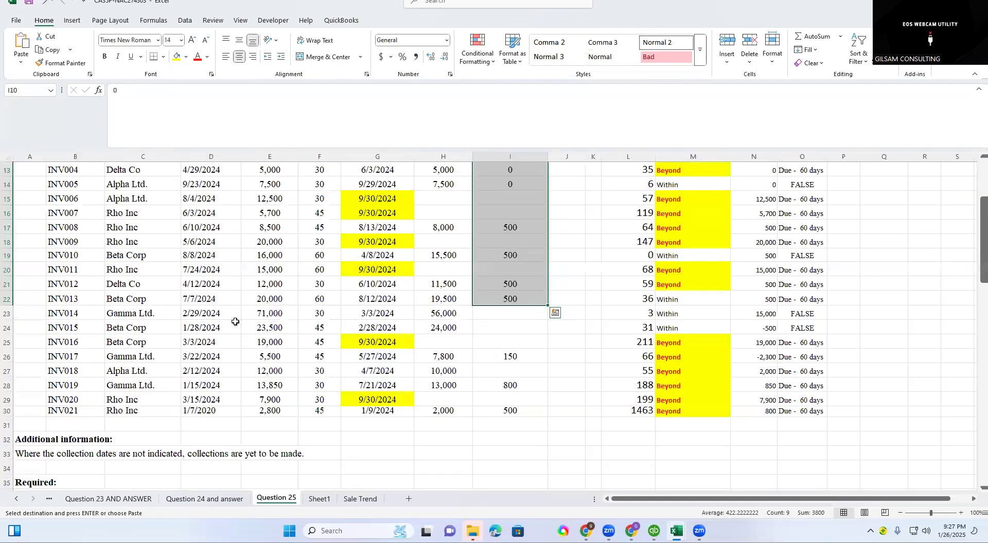
scroll(132, 317, up, 4)
drag(130, 313, 145, 456)
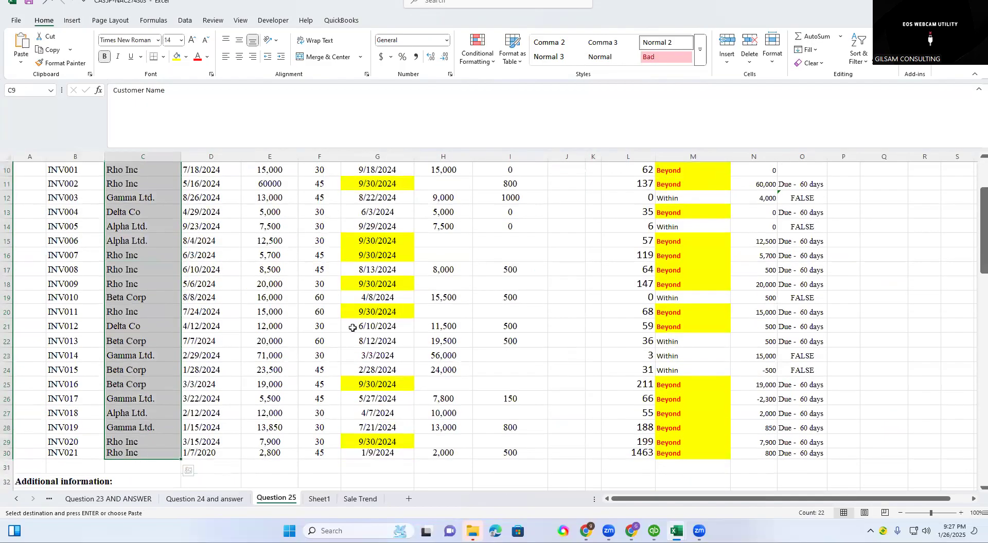
scroll(509, 259, up, 2)
click(509, 259)
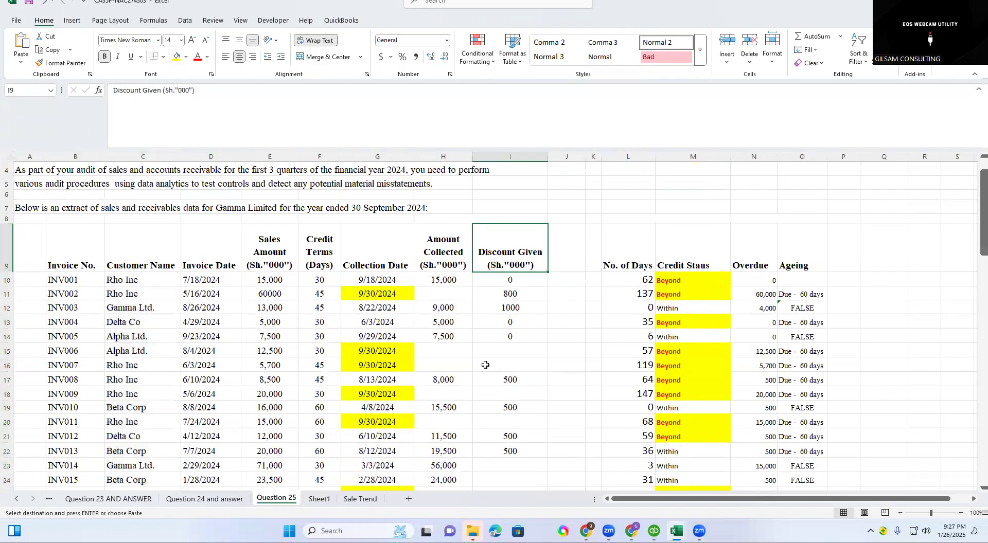
click(362, 500)
click(352, 260)
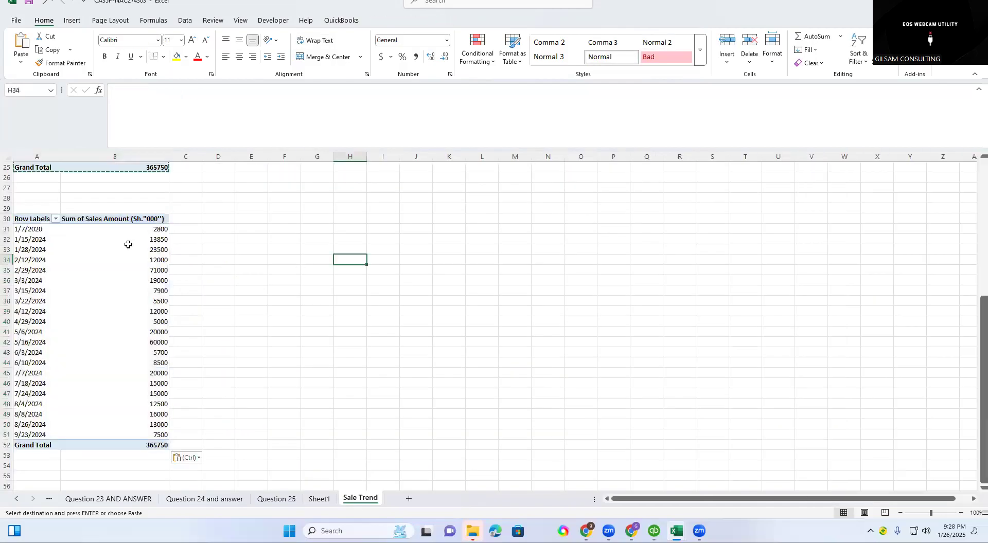
In the copied PivotTable, add Customer Name to the rows and remove Invoice Date from them.
click(92, 272)
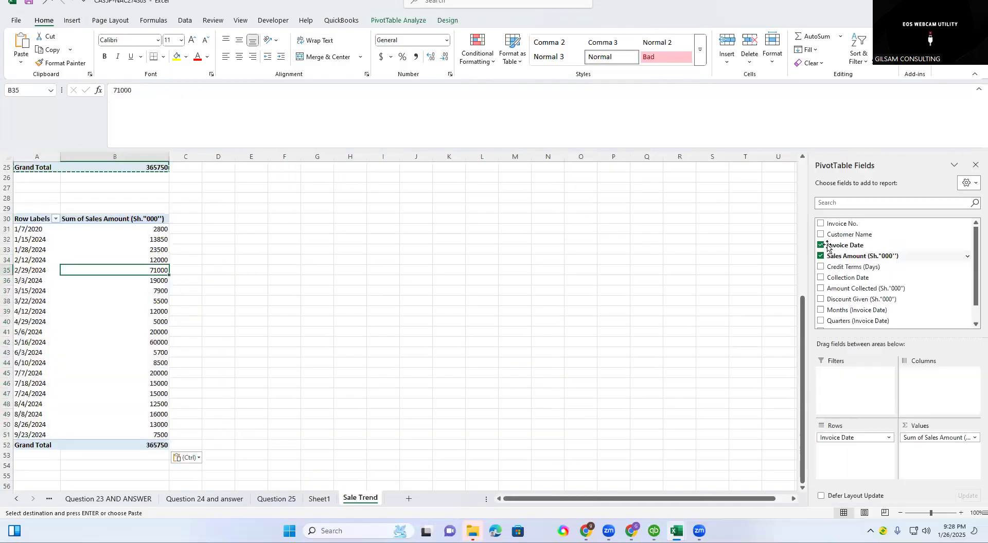
drag(823, 235, 849, 454)
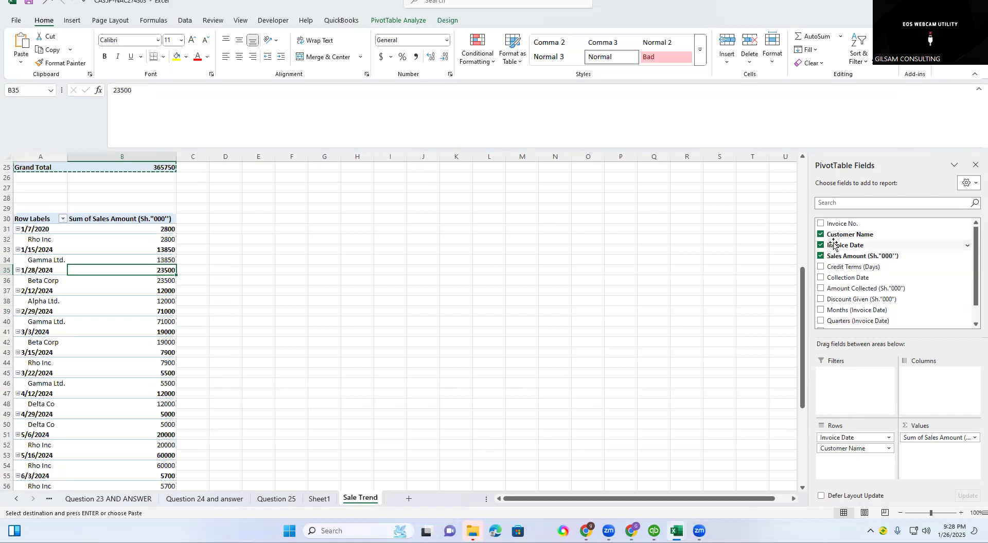
drag(840, 247, 585, 263)
drag(823, 247, 640, 254)
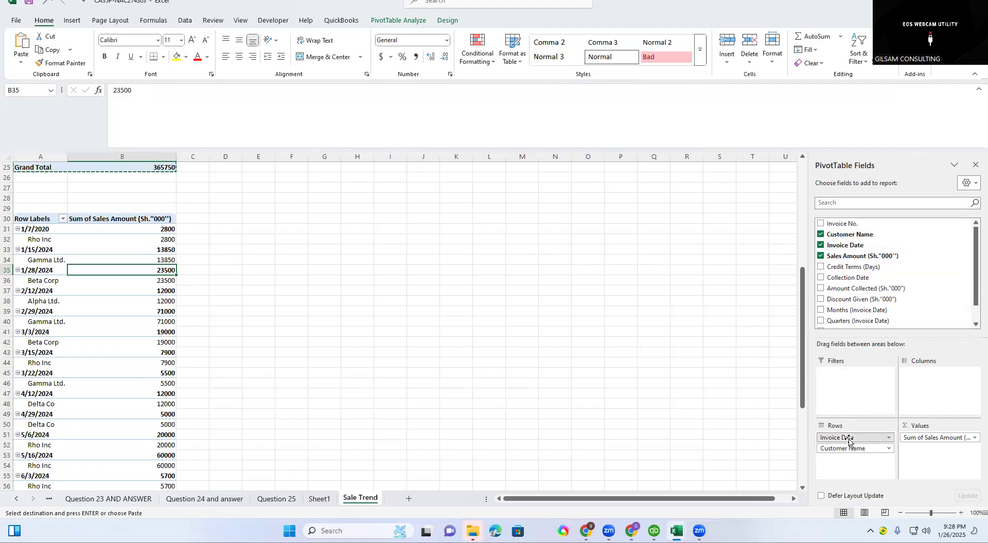
drag(849, 440, 690, 404)
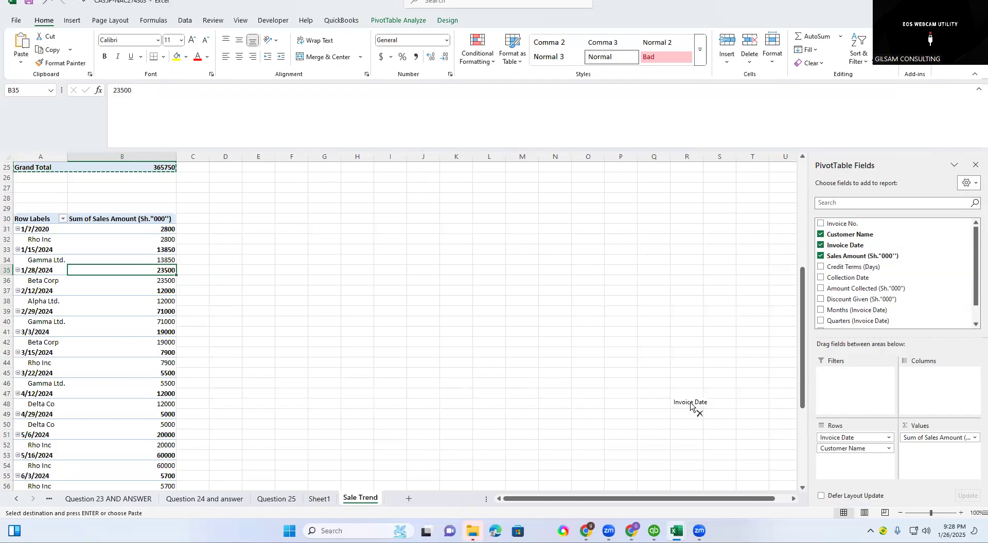
drag(691, 403, 690, 402)
Replace Sales Amount with the sum of Discount Given as the value in the customer PivotTable.
drag(30, 228, 24, 260)
drag(155, 230, 165, 260)
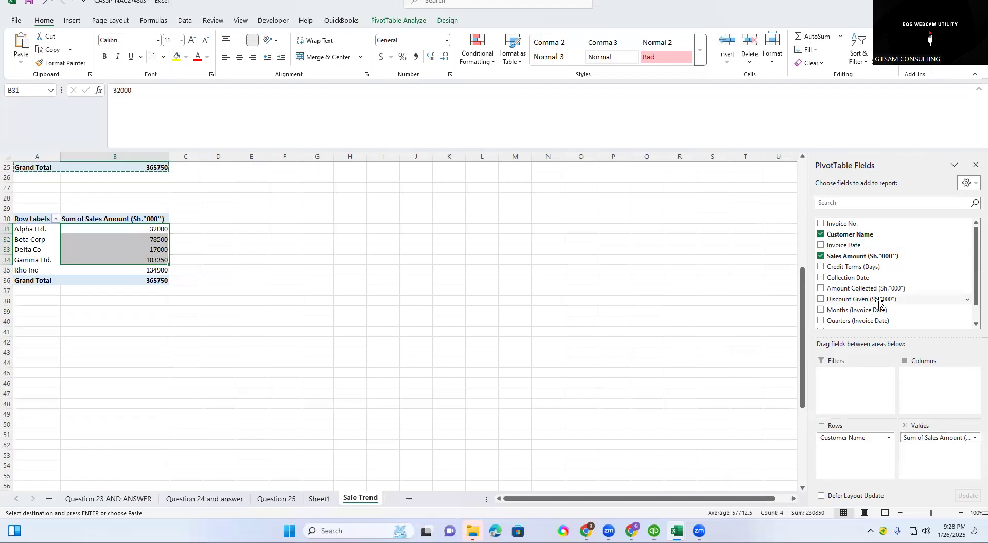
drag(819, 302, 714, 407)
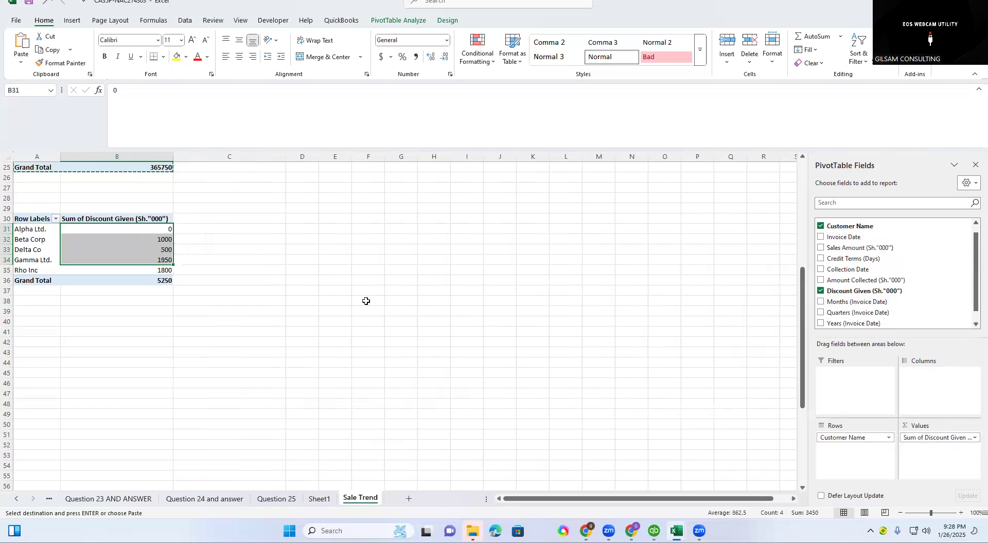
click(20, 229)
drag(125, 261, 125, 261)
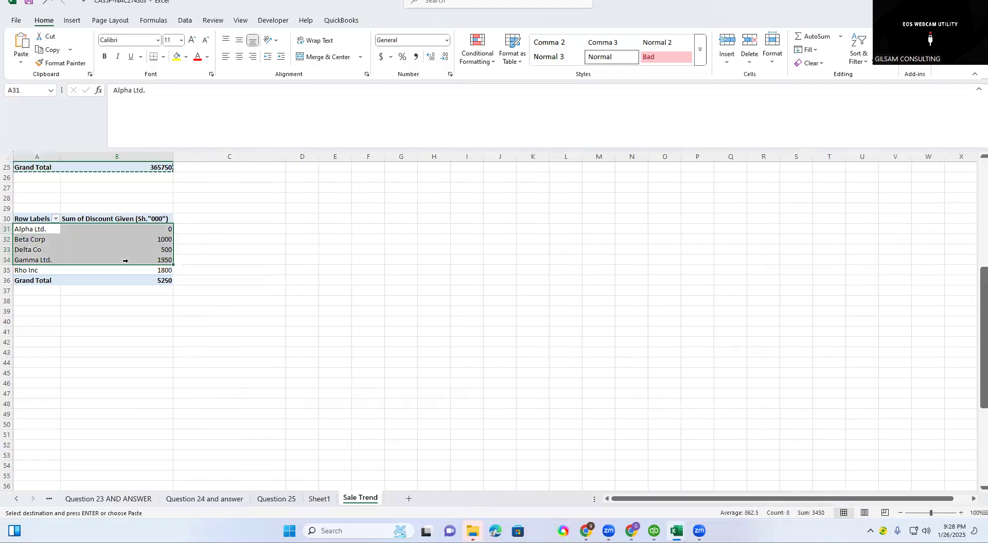
click(269, 262)
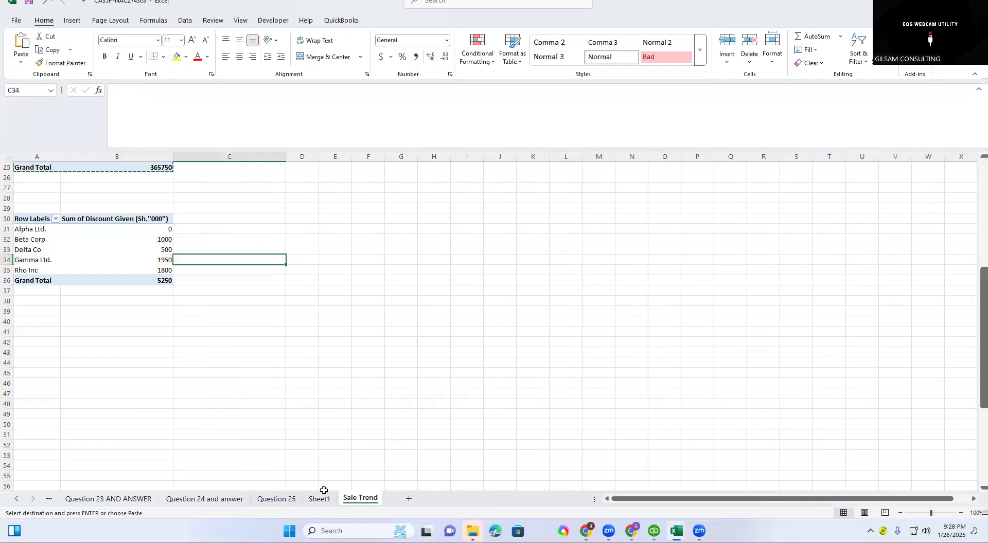
Insert a stacked line PivotChart from the customer discount table and widen it into column M.
scroll(432, 214, up, 2)
scroll(448, 212, up, 3)
scroll(183, 286, down, 3)
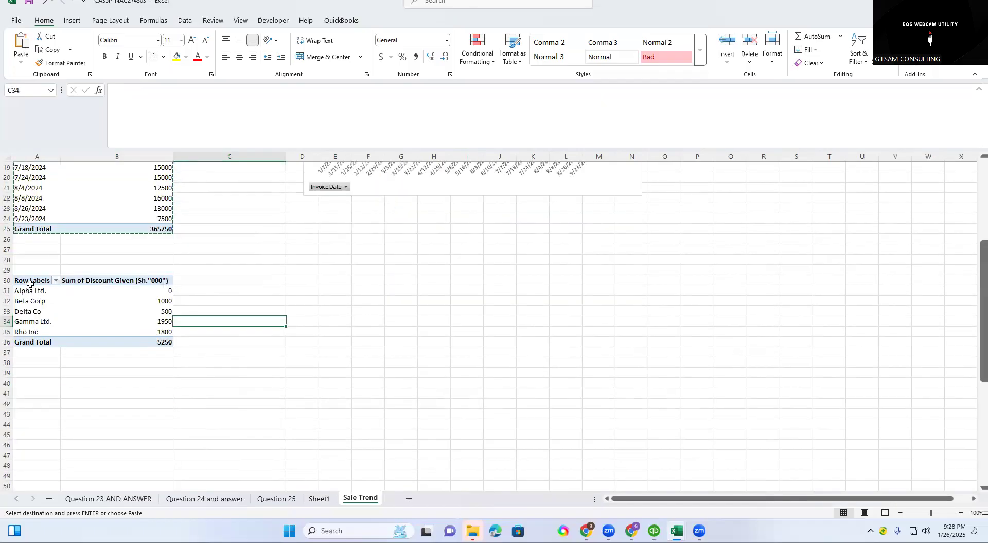
click(35, 291)
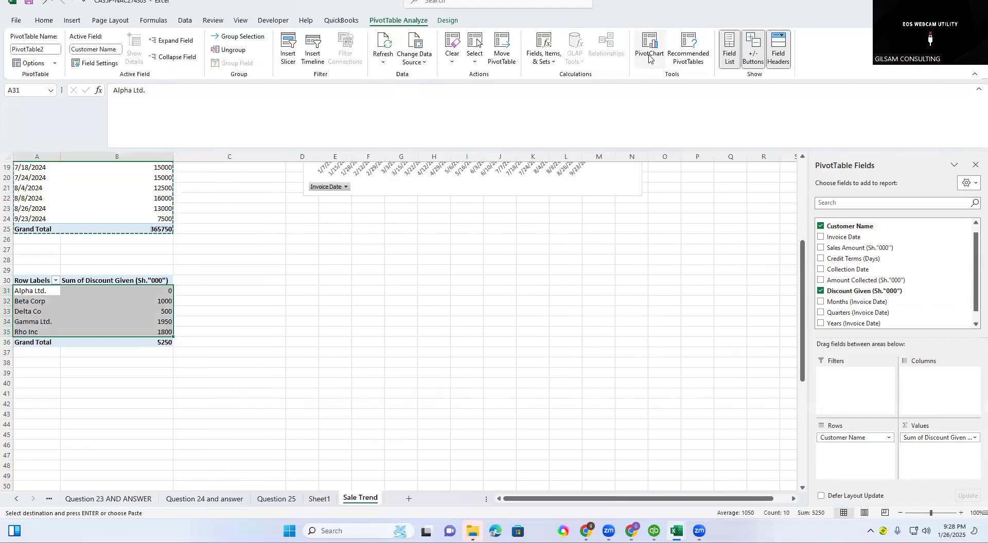
click(649, 58)
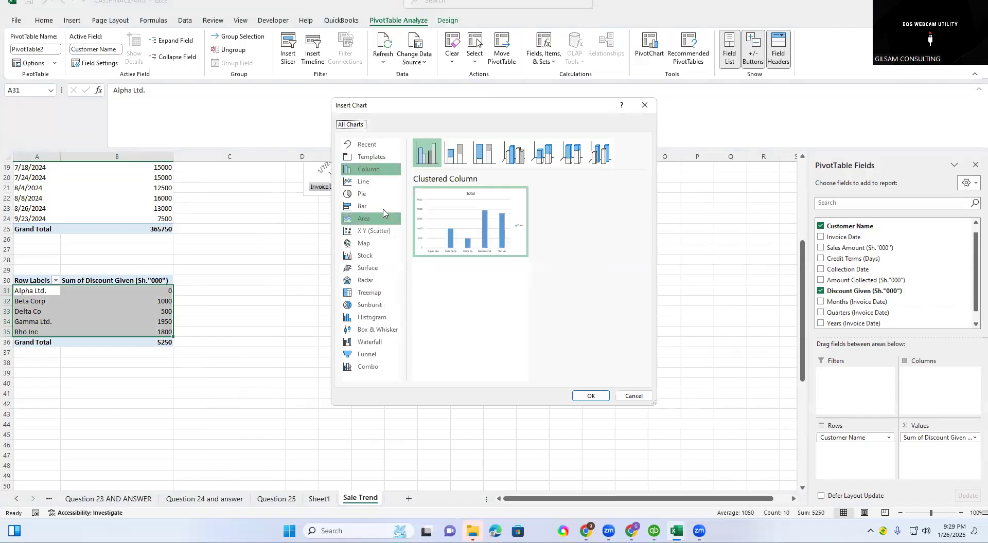
click(364, 181)
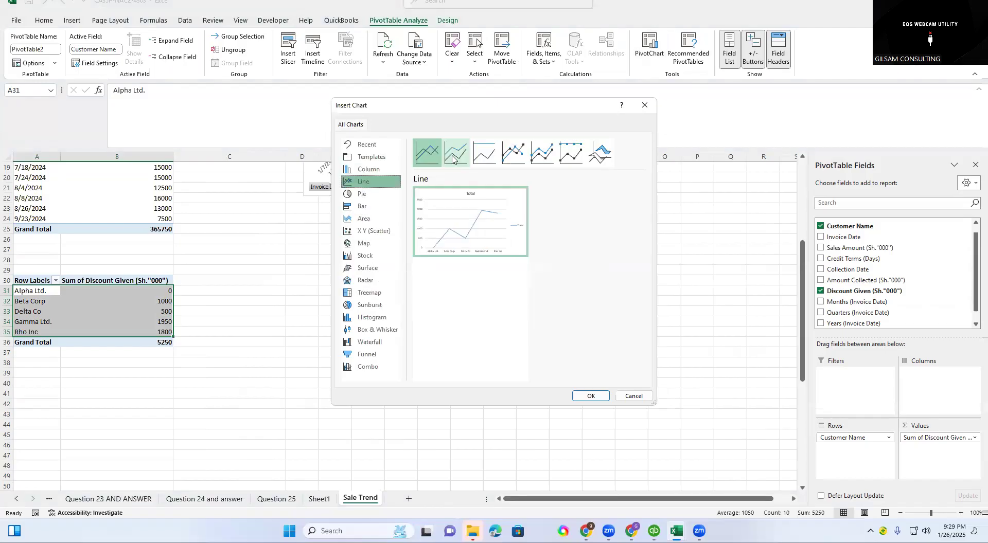
click(452, 160)
click(586, 394)
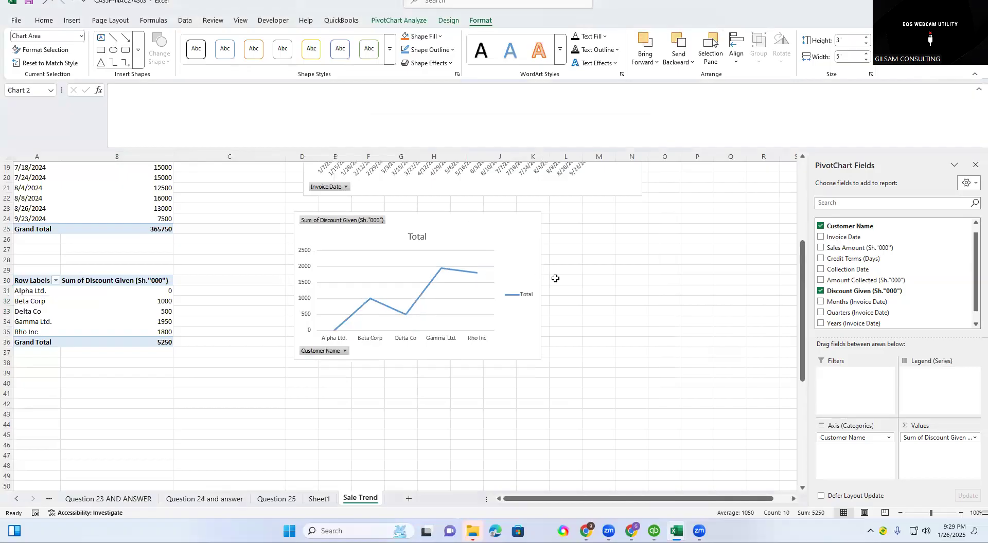
drag(544, 286, 595, 283)
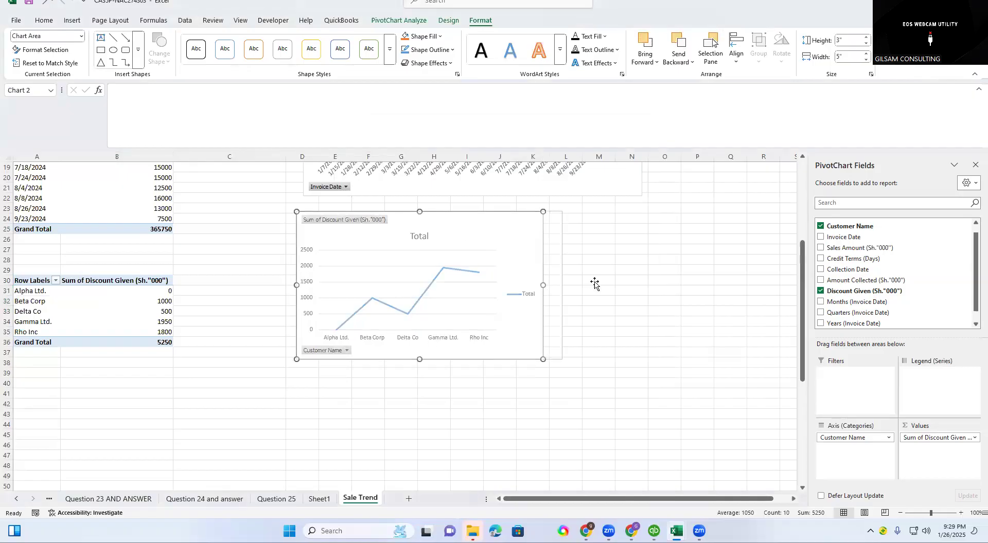
click(523, 416)
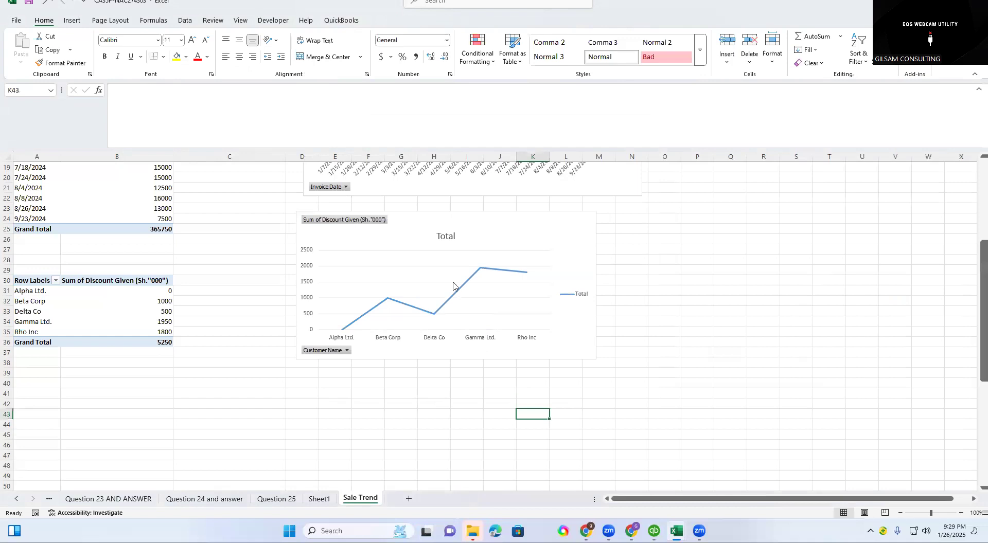
Replace the title of the customer discount chart with Discount Given.
click(454, 235)
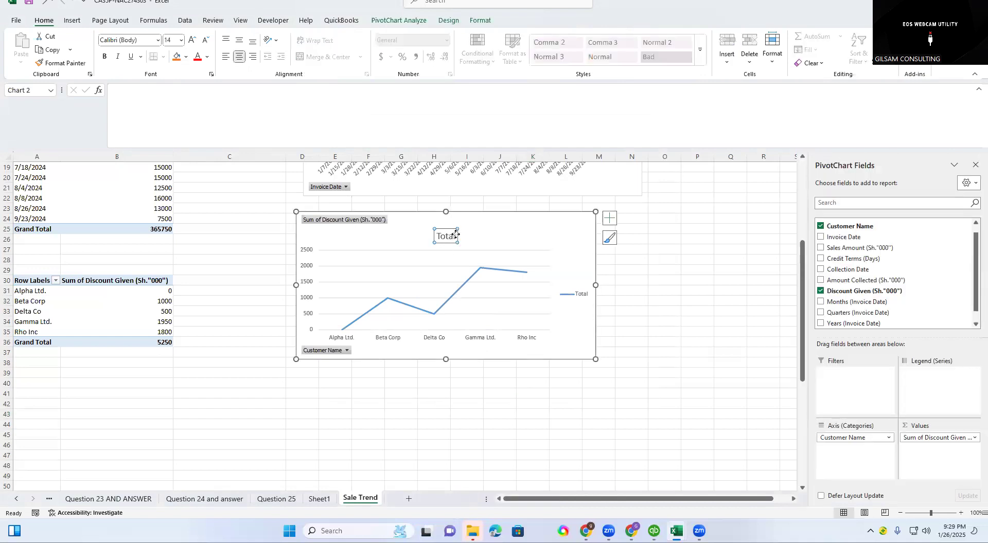
click(458, 238)
key(BackSpace)
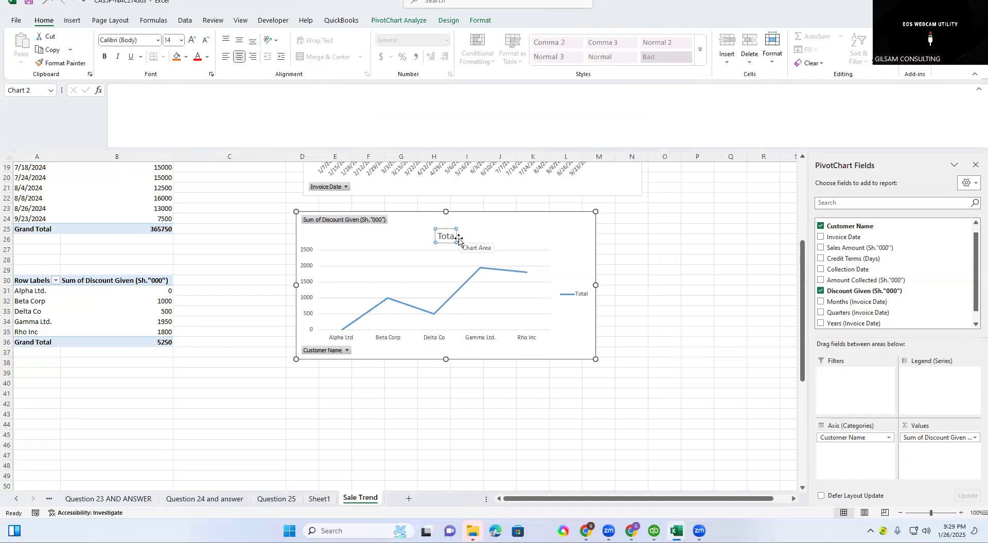
key(BackSpace)
key(BackSpace)
key(BackSpace)
key(BackSpace)
text(dIS)
key(BackSpace)
key(BackSpace)
key(BackSpace)
text(Discount Given)
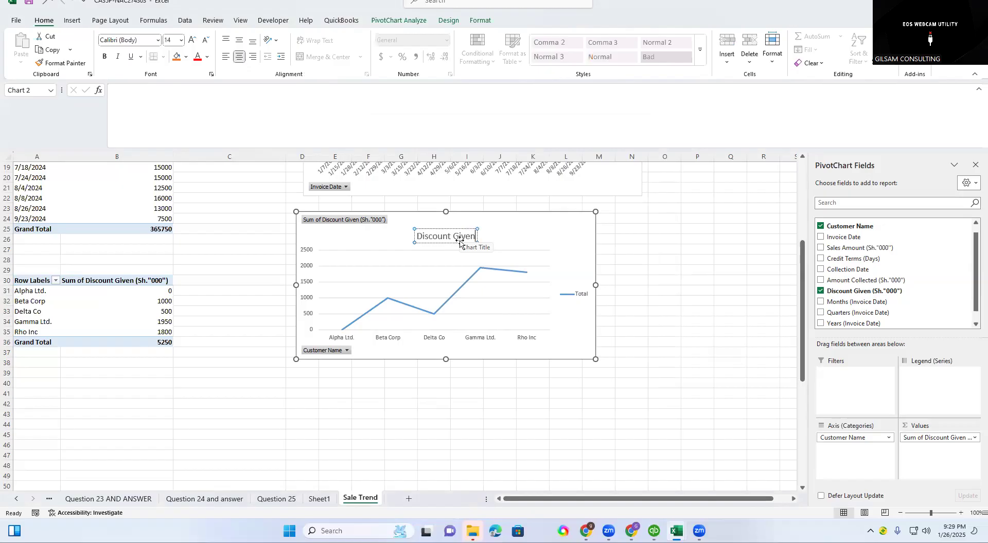
click(459, 241)
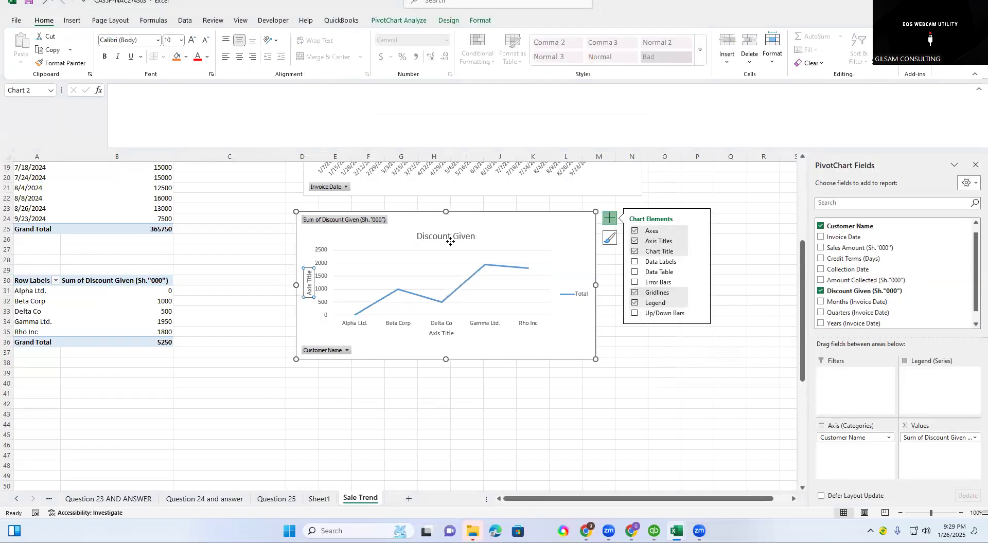
Add axis titles to the Discount Given chart and remove its gridlines.
click(450, 240)
click(434, 267)
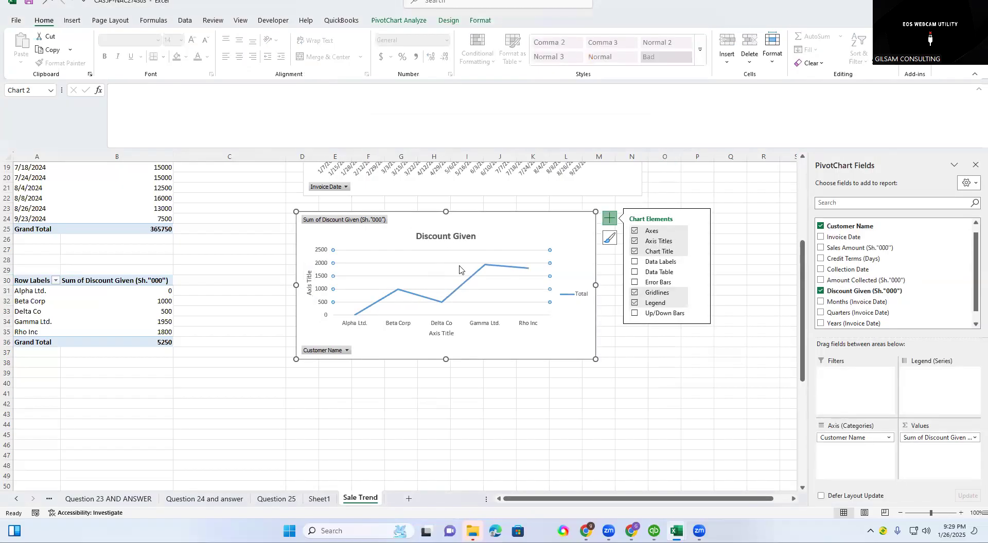
click(635, 293)
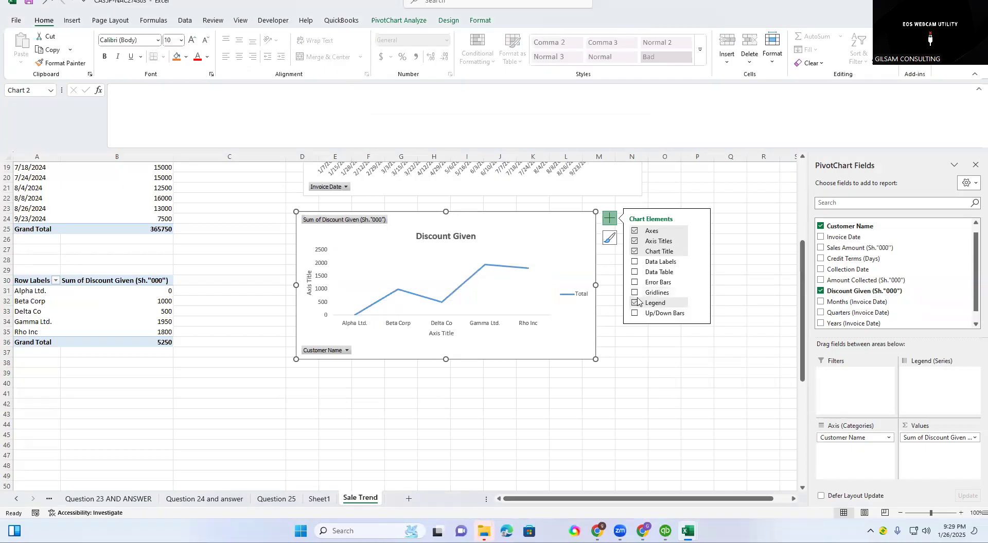
key(Escape)
click(718, 281)
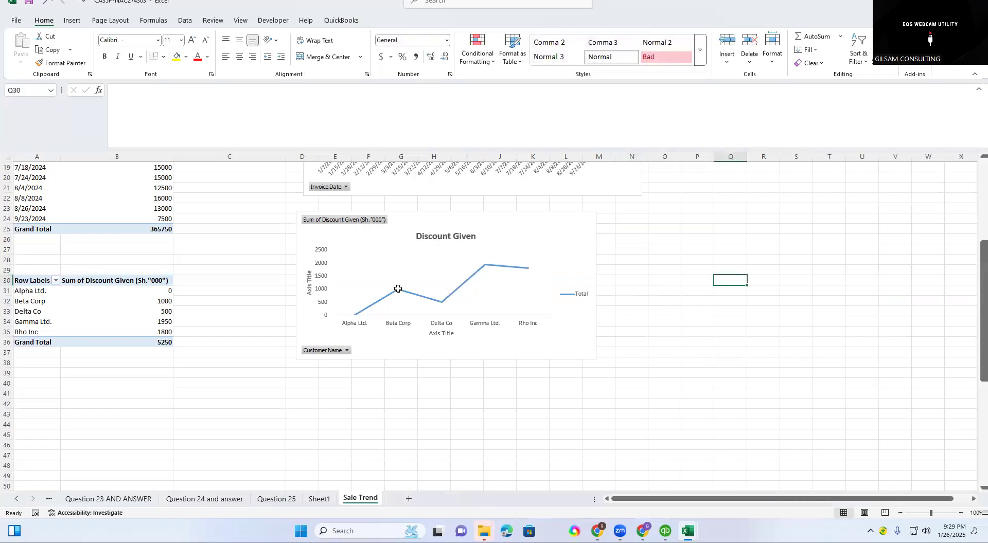
Add data labels to the Discount Given line and deselect the chart.
click(419, 297)
click(613, 221)
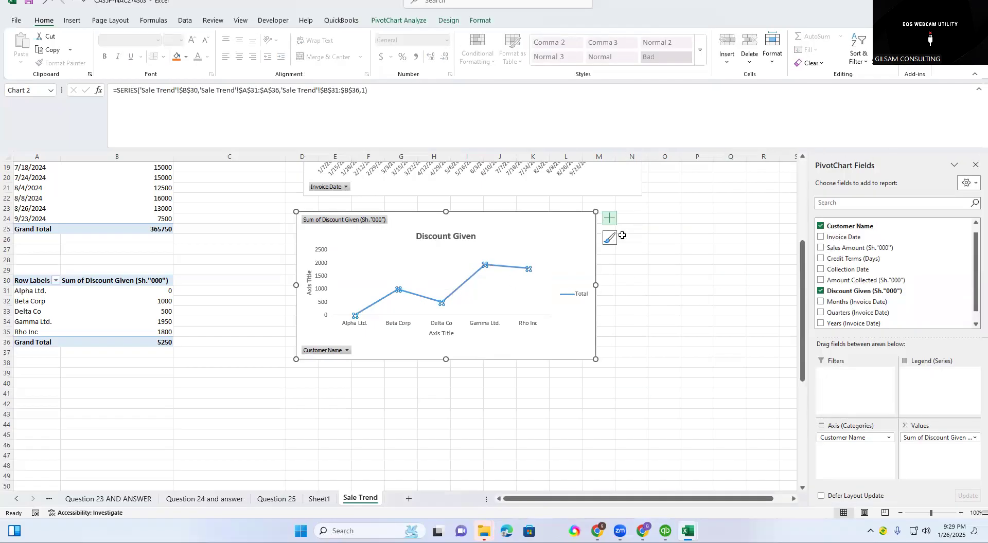
click(636, 262)
click(645, 407)
click(460, 405)
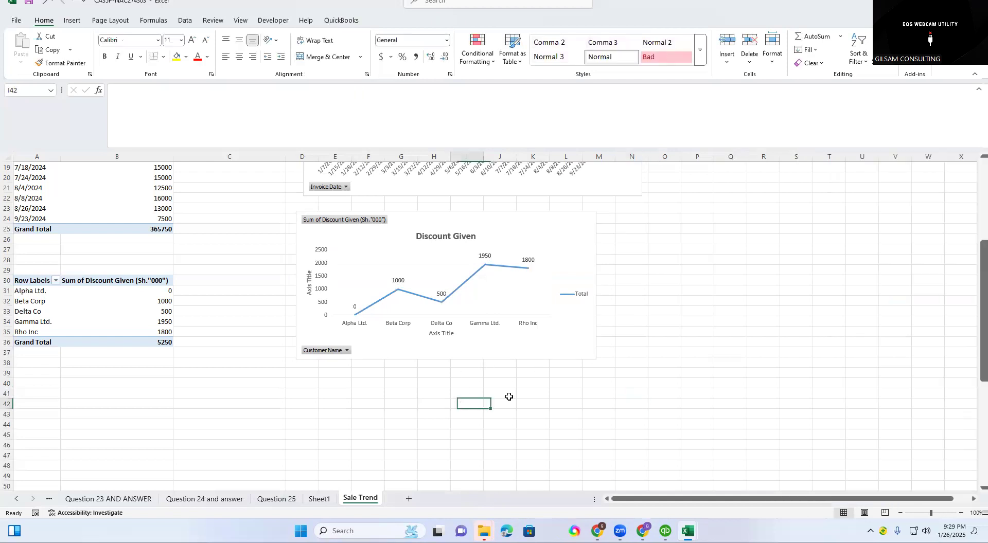
Shift the Discount Given chart slightly right and widen it into column N to match the SALES chart above.
scroll(682, 319, up, 1)
scroll(689, 316, up, 1)
drag(503, 292, 521, 293)
drag(610, 347, 644, 346)
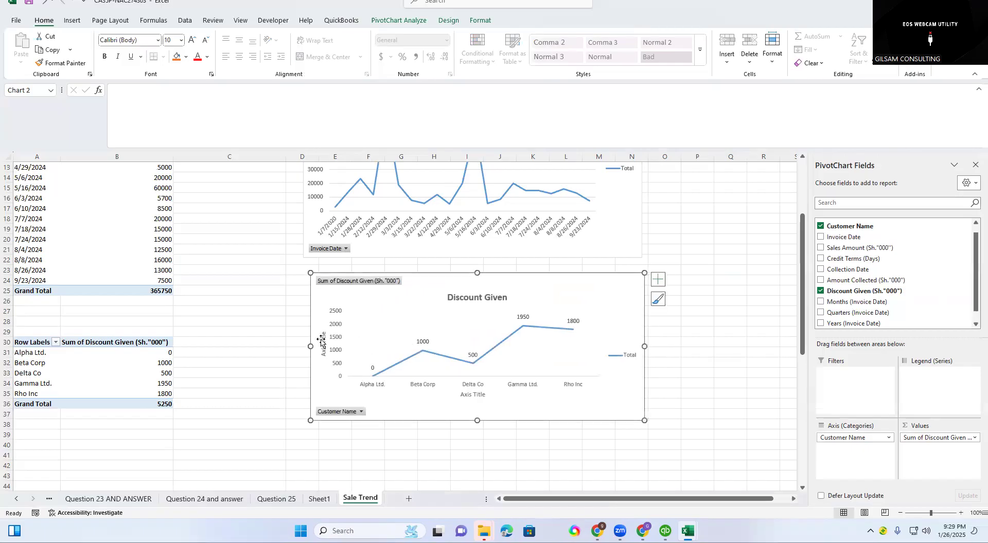
Extend the Discount Given chart's left edge to line up with the SALES chart above and deselect it.
mouse_move(310, 346)
mouse_down()
mouse_move(294, 347)
mouse_move(303, 346)
mouse_up()
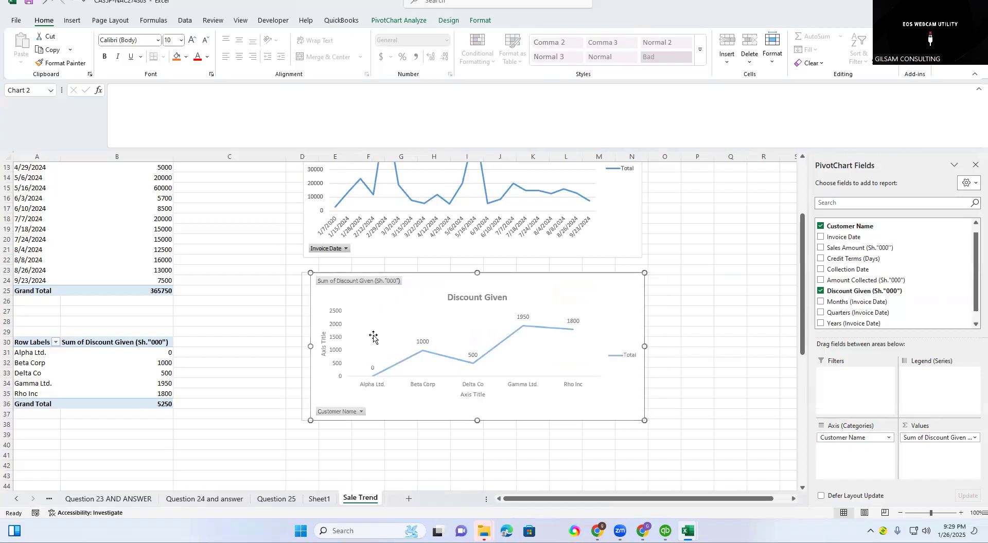
click(716, 230)
scroll(674, 249, up, 2)
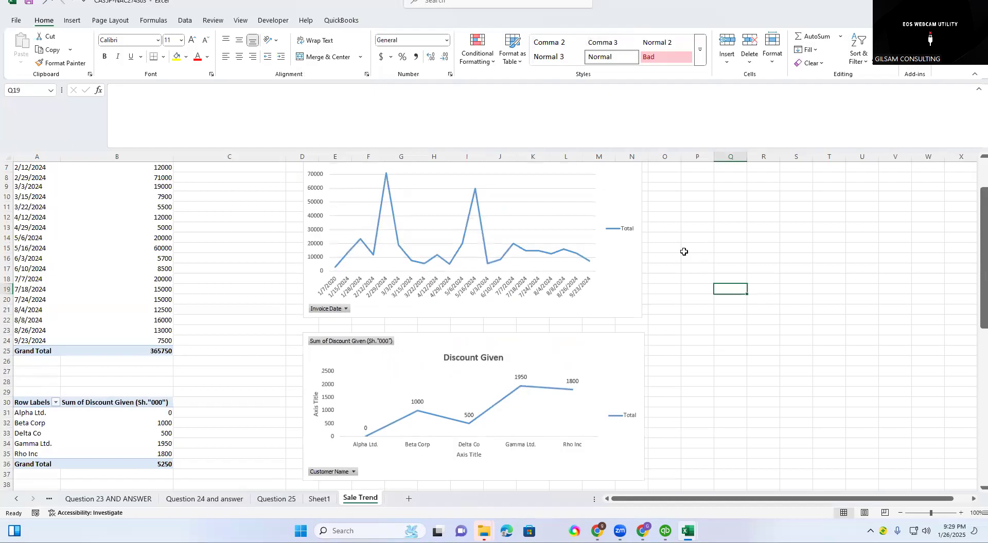
scroll(677, 246, up, 1)
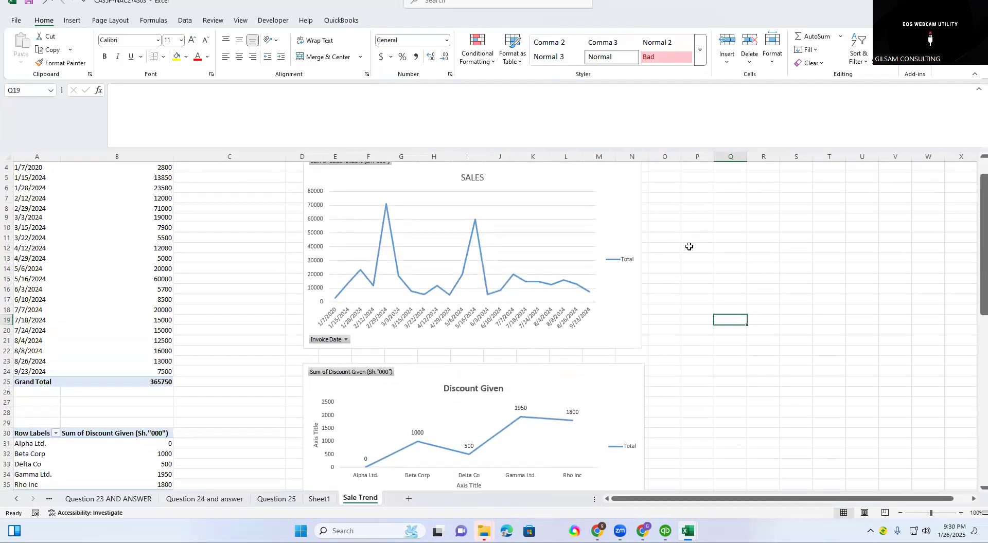
Review the part (c) requirements on the Question 25 sheet covering the sales trend, discount proportion and chart.
scroll(653, 237, down, 2)
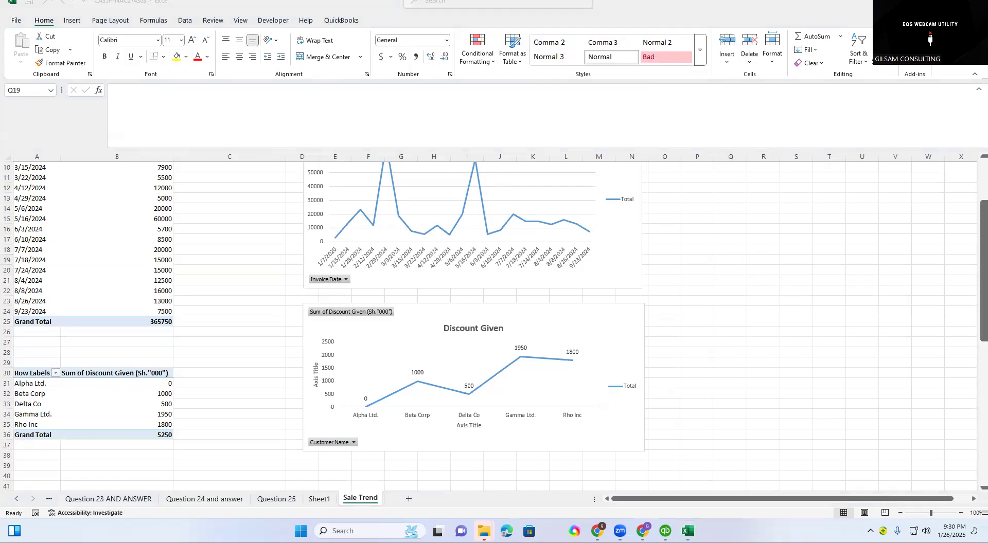
click(727, 342)
scroll(286, 415, down, 2)
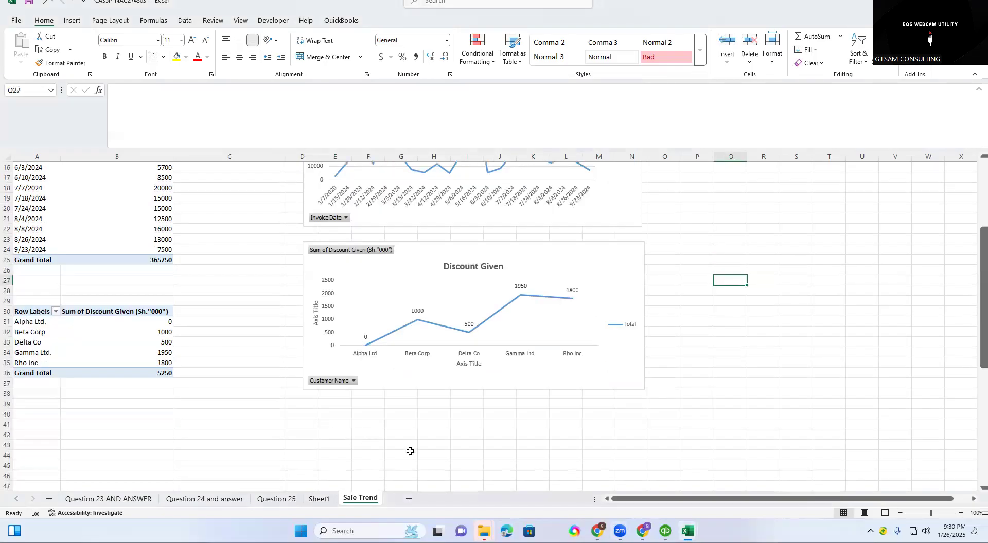
click(276, 499)
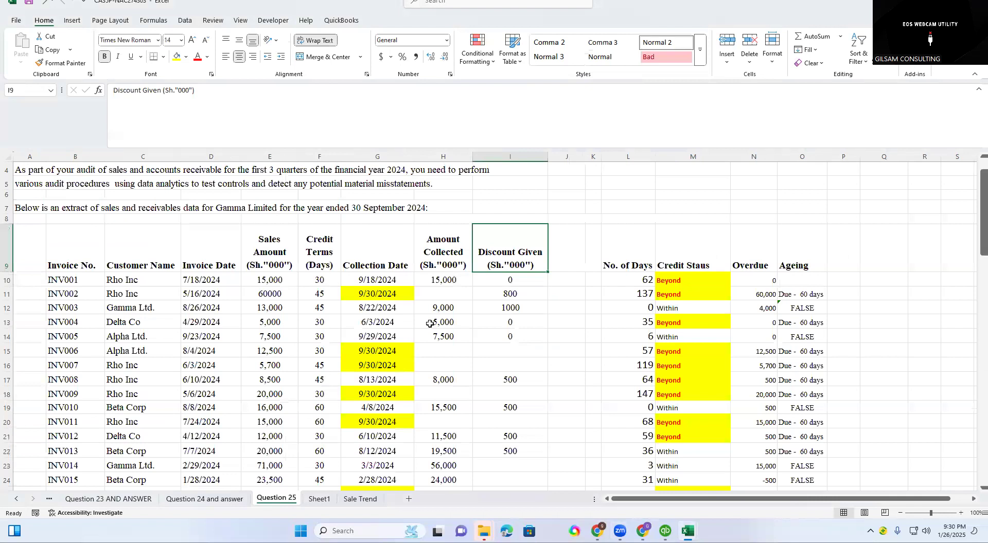
scroll(489, 340, down, 13)
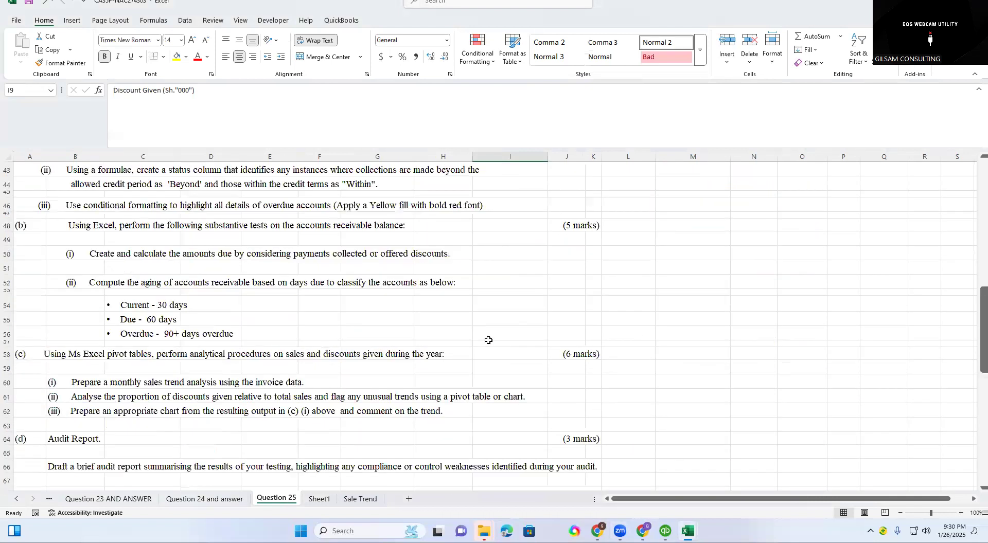
scroll(212, 384, down, 2)
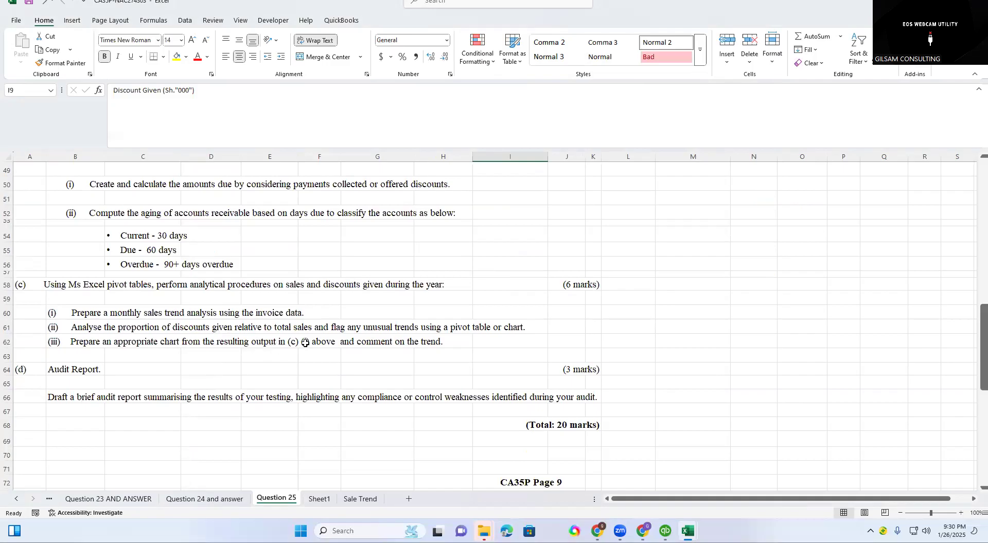
click(367, 346)
scroll(317, 355, up, 1)
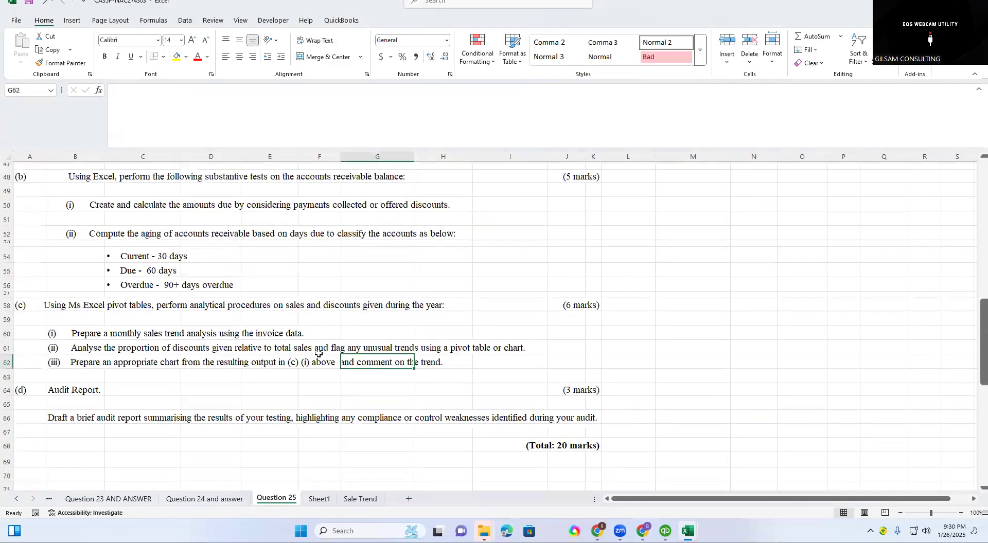
click(319, 390)
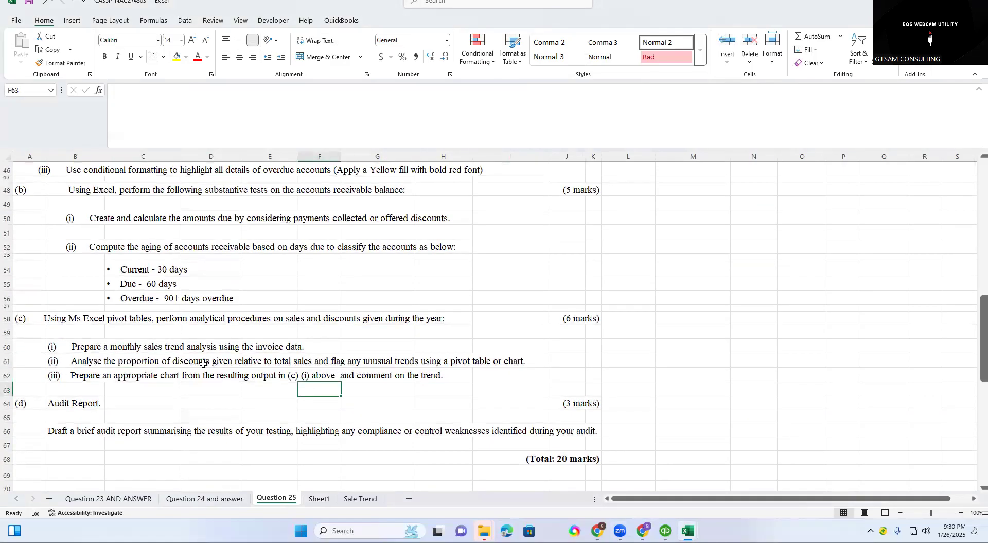
drag(100, 361, 100, 332)
scroll(447, 250, up, 3)
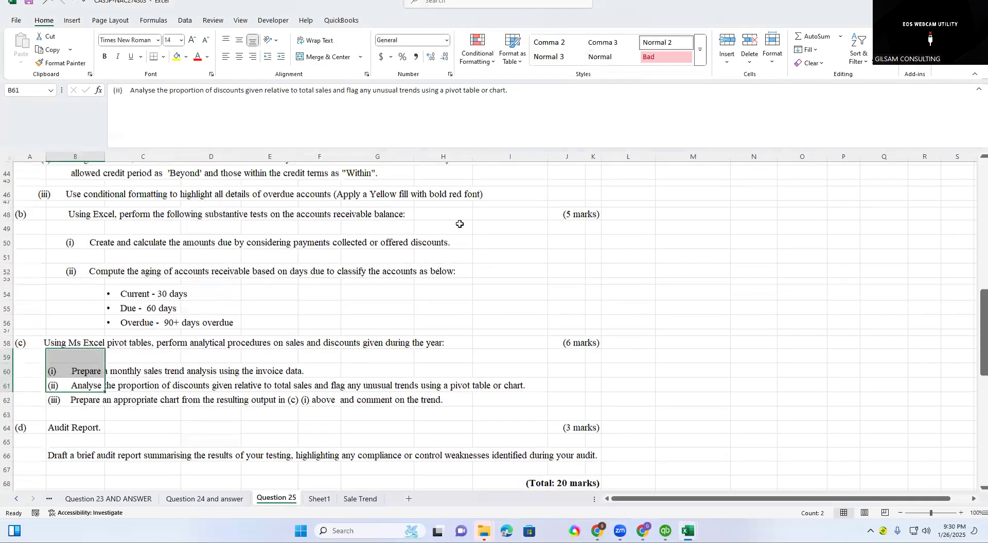
scroll(555, 257, up, 10)
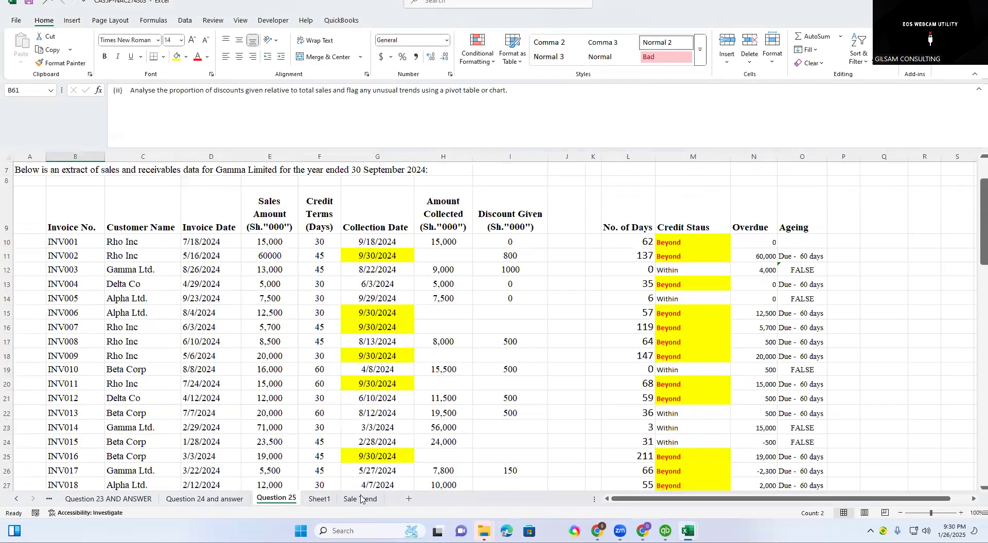
Return to the Sale Trend sheet and examine the trends in the Discount Given and SALES charts.
click(360, 498)
click(696, 384)
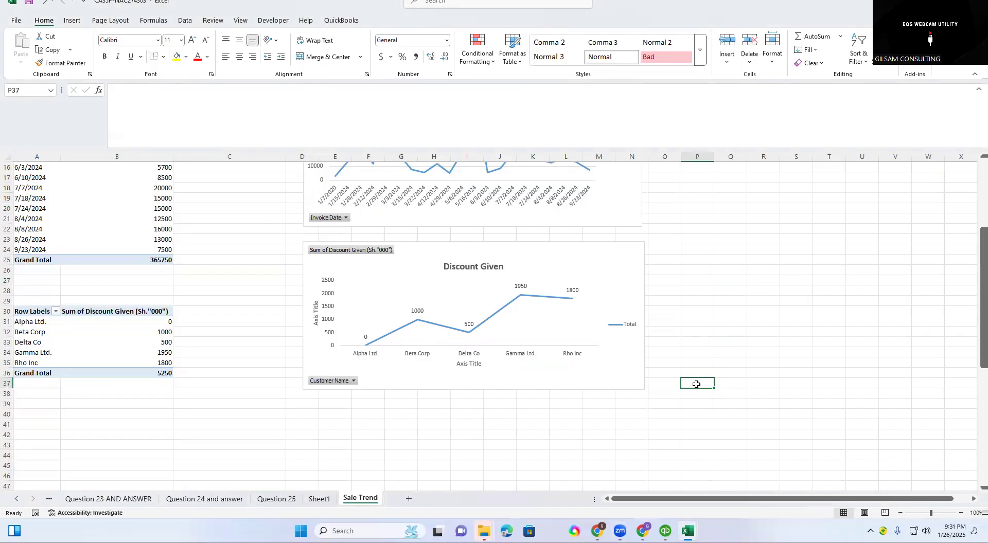
click(434, 433)
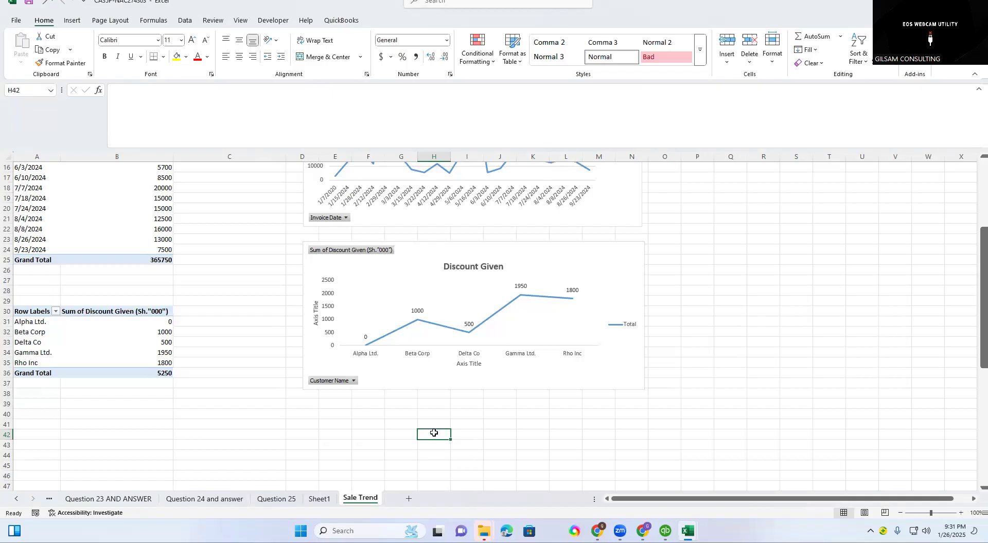
click(574, 386)
scroll(566, 396, up, 1)
scroll(595, 374, up, 3)
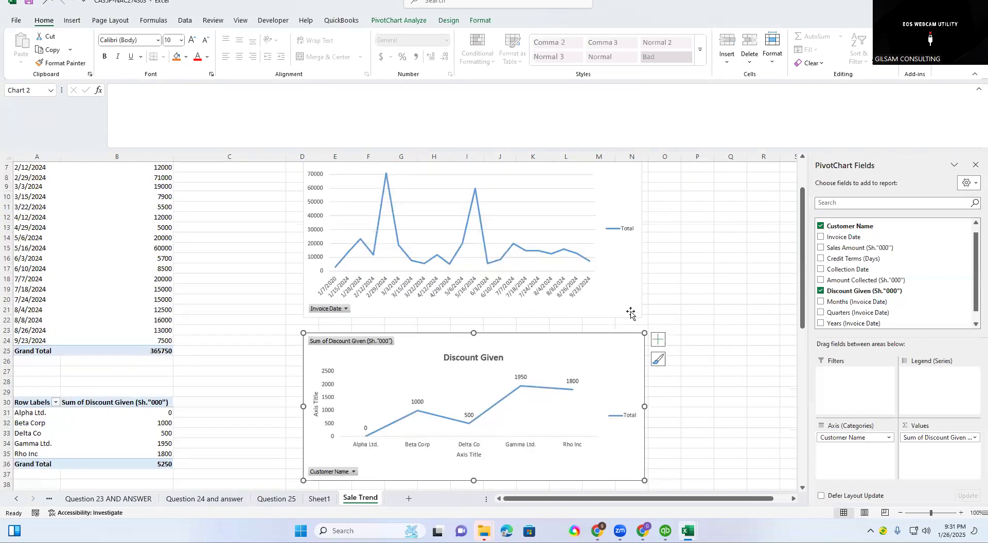
click(609, 249)
click(695, 249)
scroll(703, 285, up, 2)
click(715, 231)
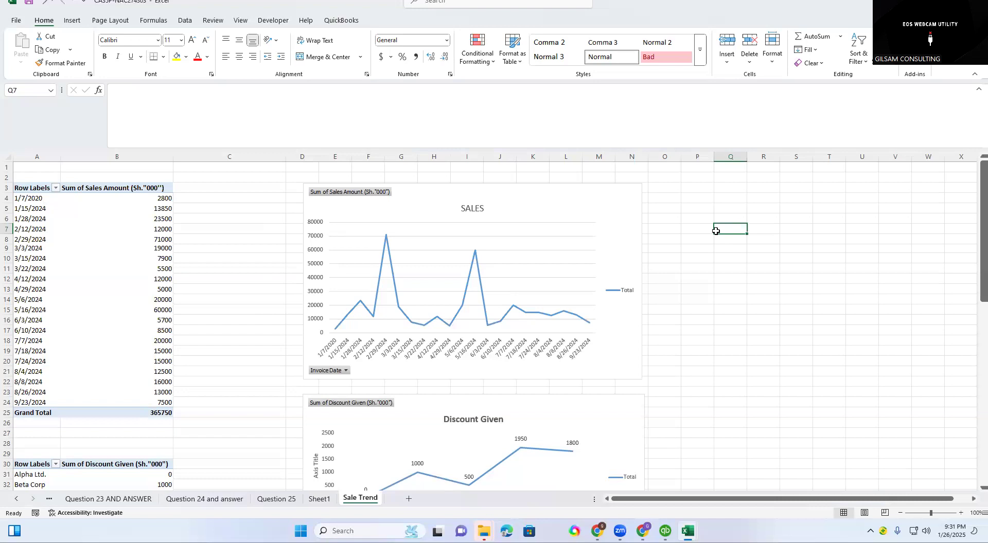
click(515, 270)
click(664, 334)
click(695, 334)
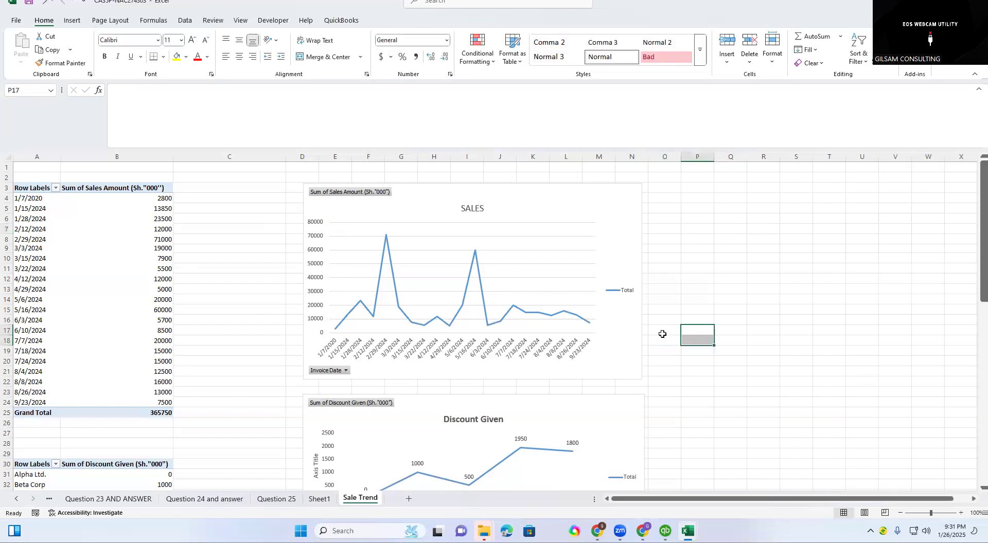
Delete the legend from the SALES chart, remove its gridlines and deselect the chart.
click(625, 293)
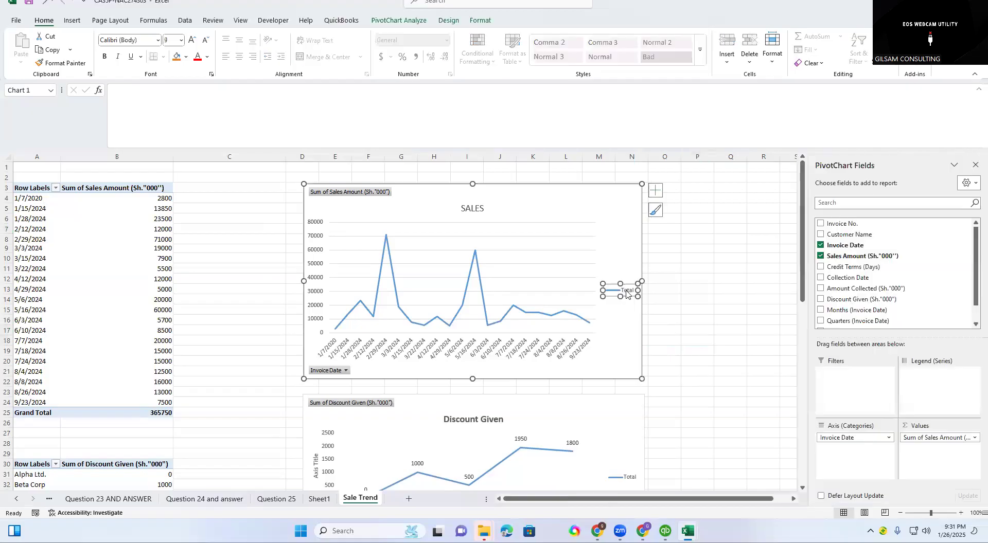
key(Delete)
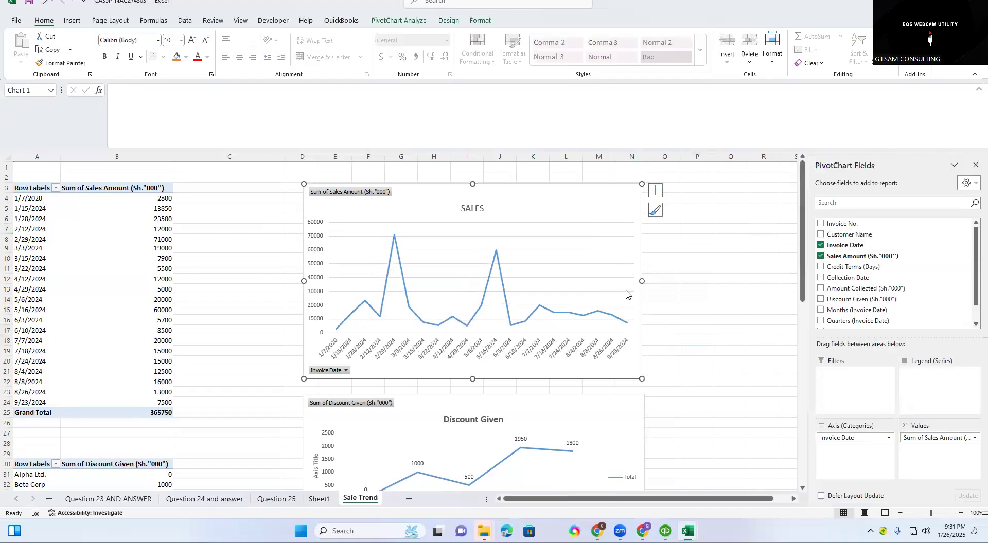
click(655, 190)
click(681, 265)
click(701, 369)
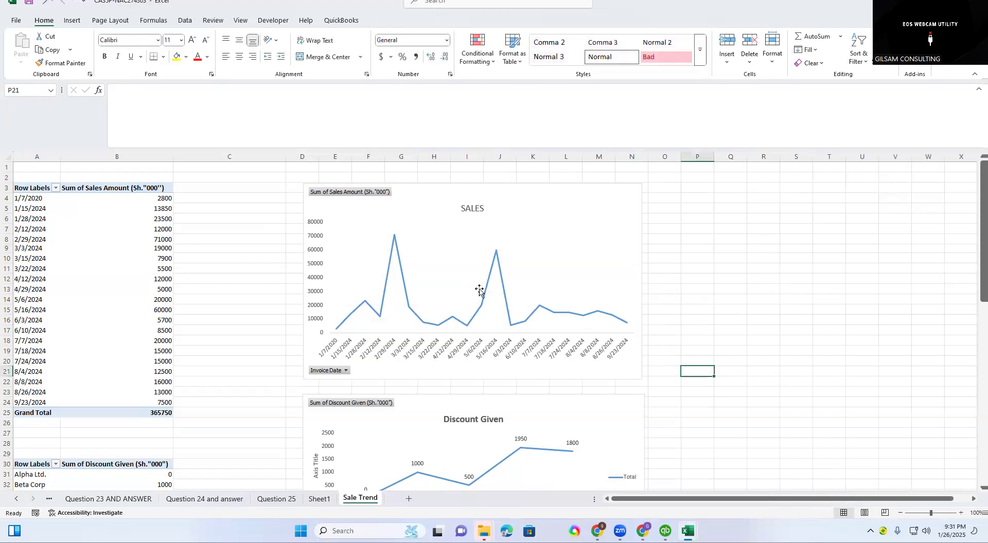
click(498, 269)
click(716, 297)
click(702, 383)
click(701, 350)
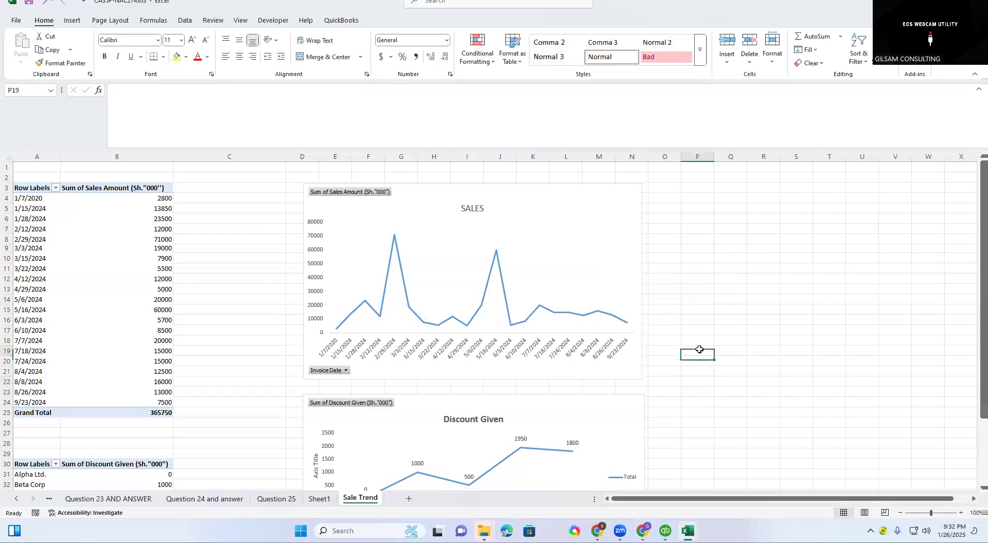